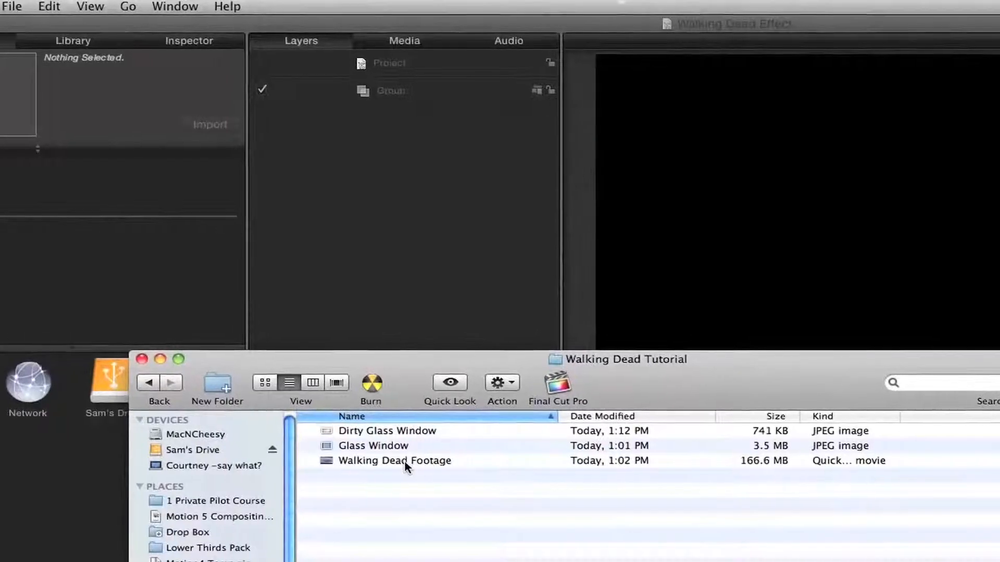
Step: Add the Walking Dead Footage movie and the Dirty Glass Window image from the Walking Dead Tutorial folder to the project
{"action": "left_click", "coordinate": [305, 277]}
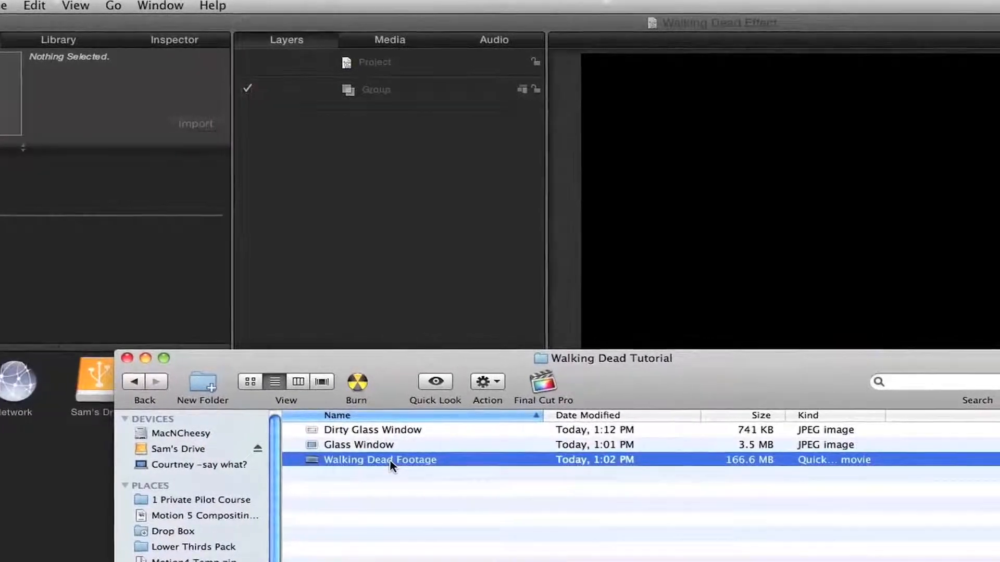
{"action": "left_click_drag", "start_coordinate": [391, 465], "coordinate": [397, 172]}
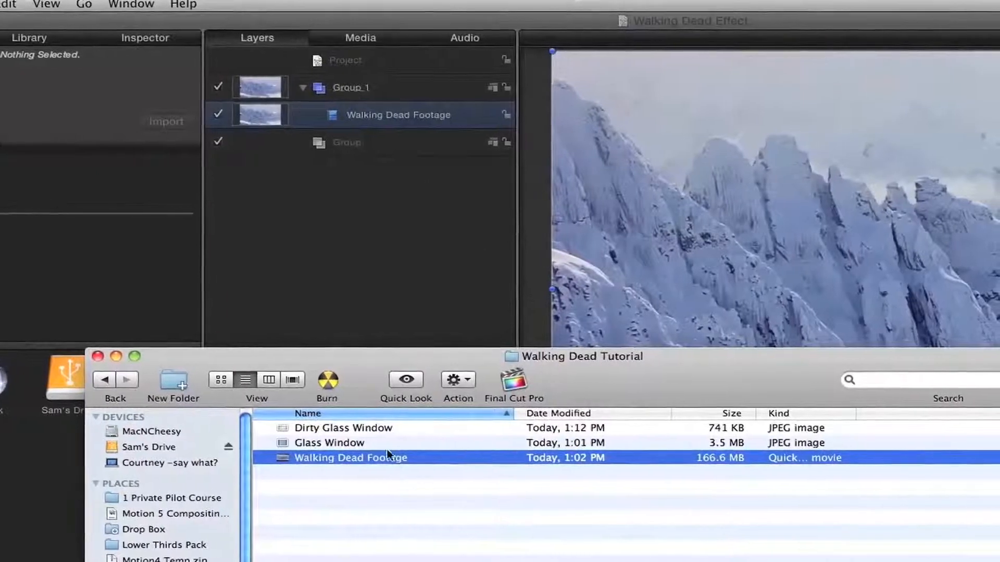
{"action": "left_click", "coordinate": [339, 444]}
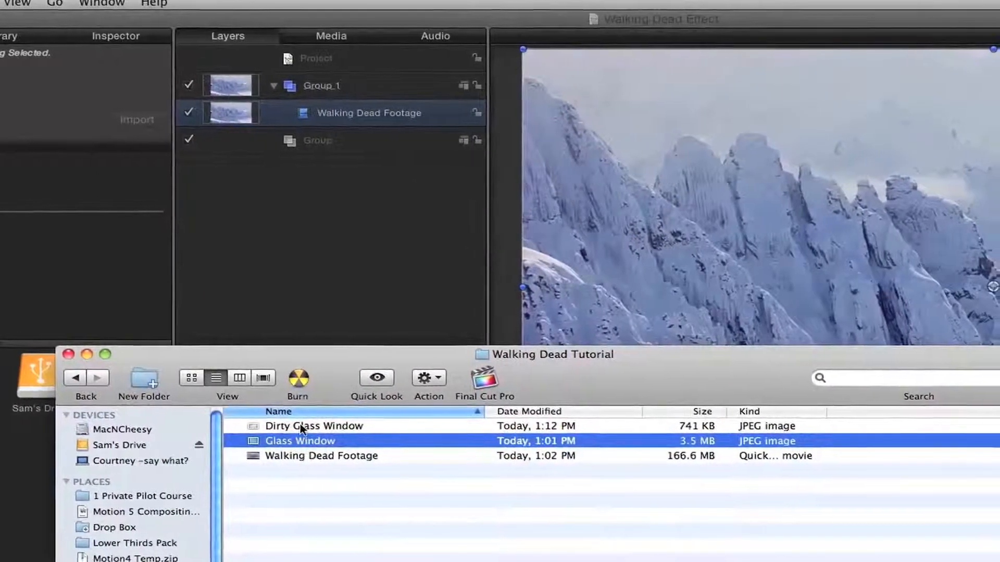
{"action": "left_click", "coordinate": [300, 426]}
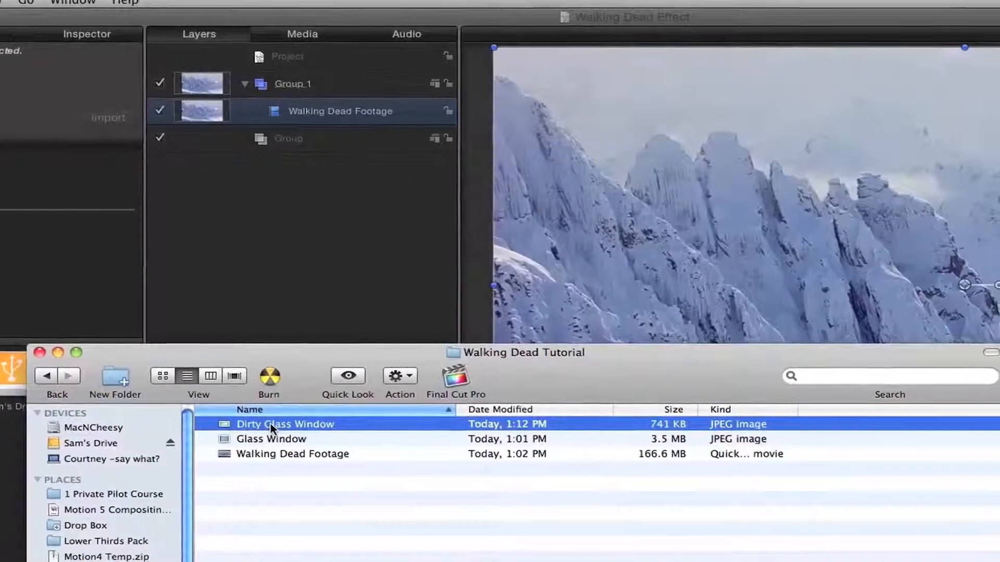
{"action": "left_click_drag", "start_coordinate": [270, 424], "coordinate": [251, 24]}
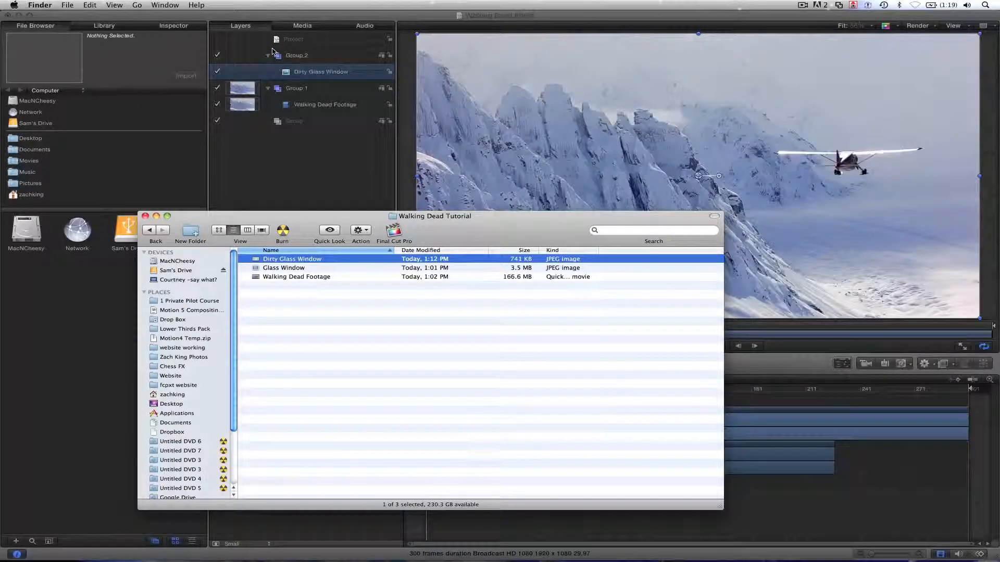
Step: Delete the empty group beneath Walking Dead Footage and hide the Dirty Glass Window layer
{"action": "left_click", "coordinate": [309, 146]}
{"action": "left_click", "coordinate": [307, 125]}
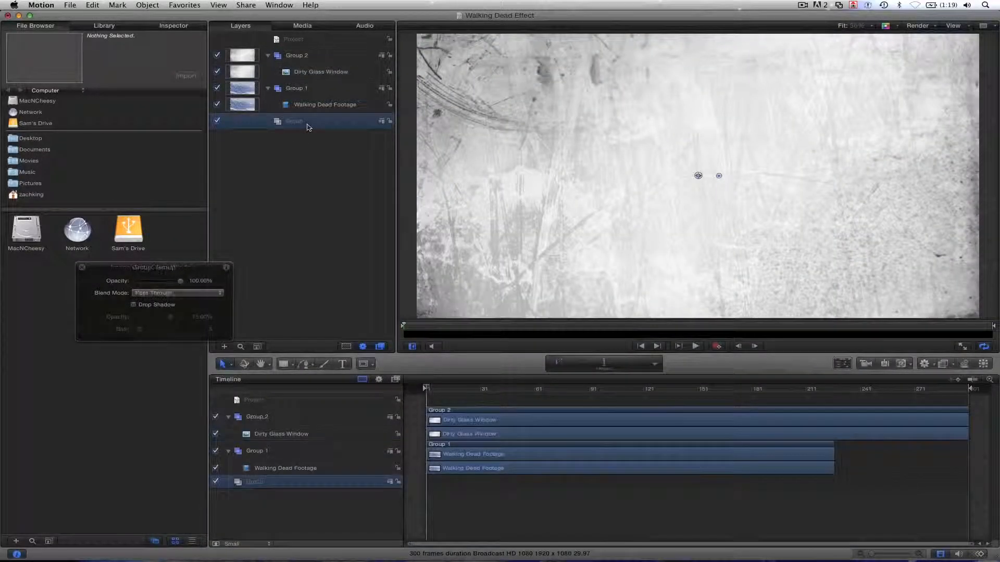
{"action": "key", "text": "Delete"}
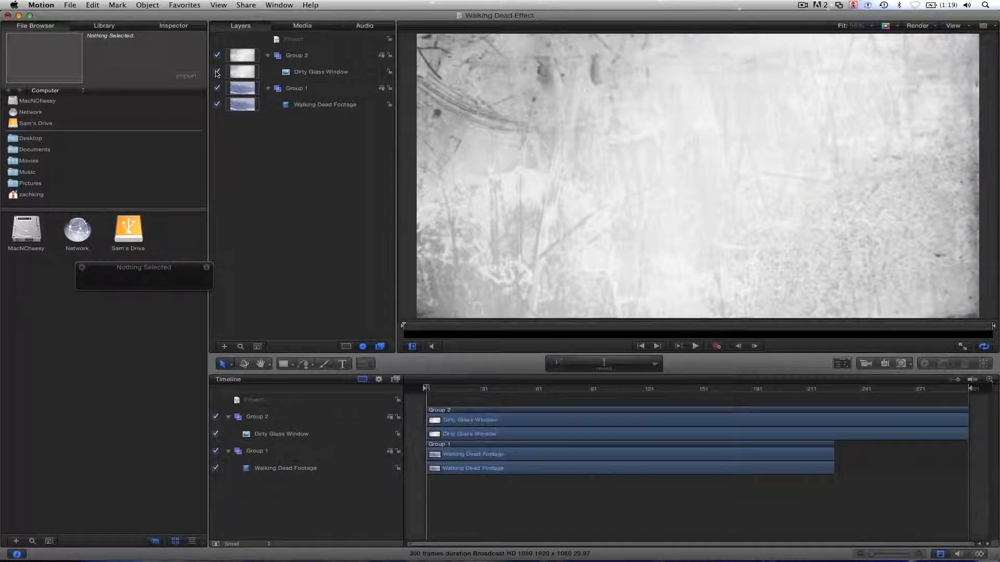
{"action": "left_click", "coordinate": [217, 71]}
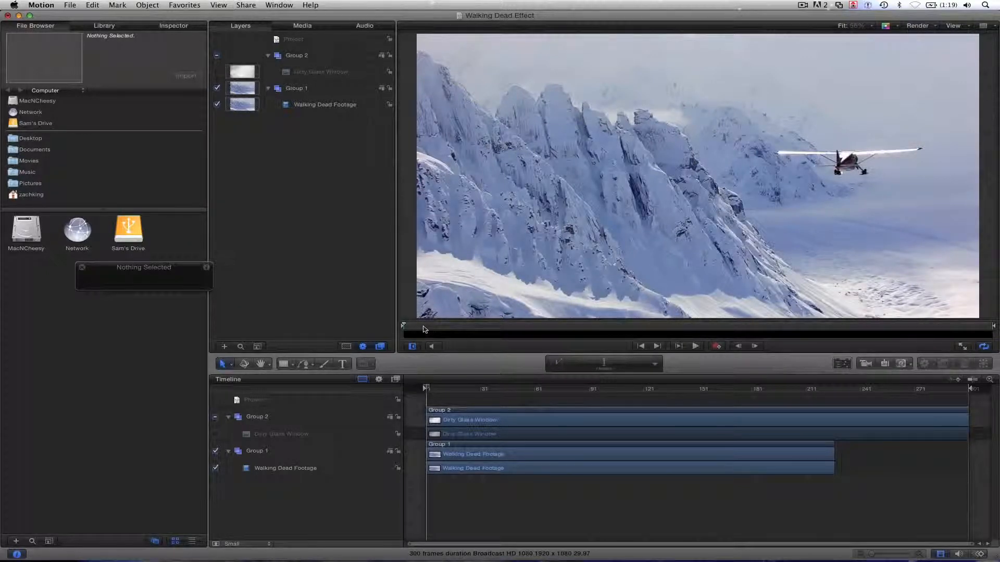
Step: Play through the footage and shorten the play range so it ends shortly before frame 121
{"action": "left_click_drag", "start_coordinate": [425, 329], "coordinate": [431, 328]}
{"action": "key", "text": "space"}
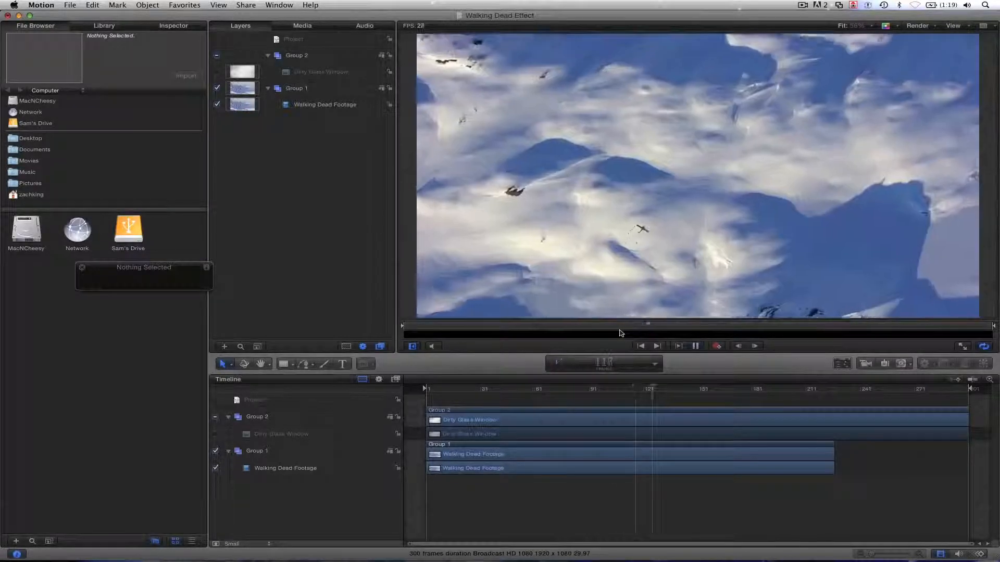
{"action": "key", "text": "space"}
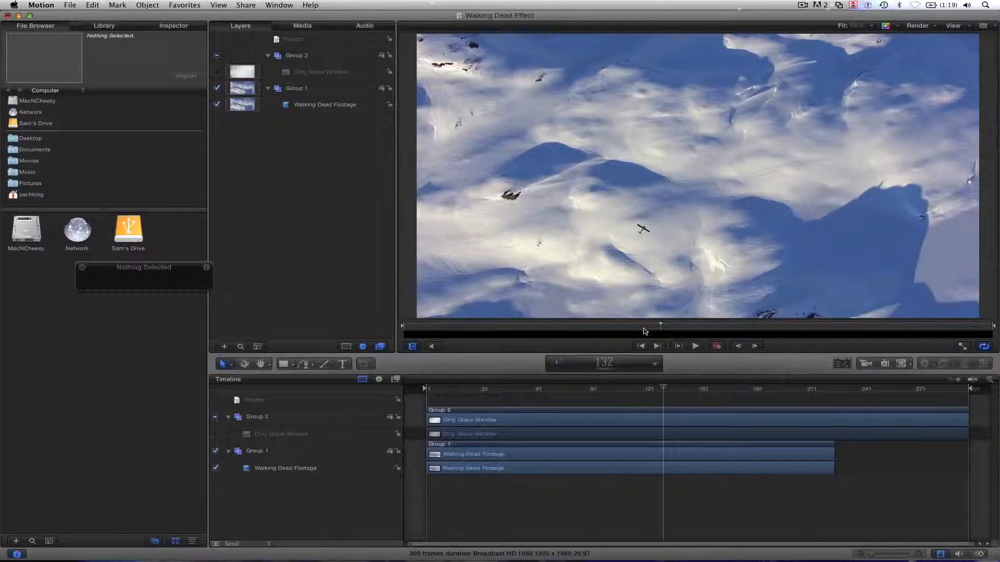
{"action": "left_click_drag", "start_coordinate": [645, 331], "coordinate": [626, 329]}
{"action": "left_click_drag", "start_coordinate": [967, 328], "coordinate": [630, 328]}
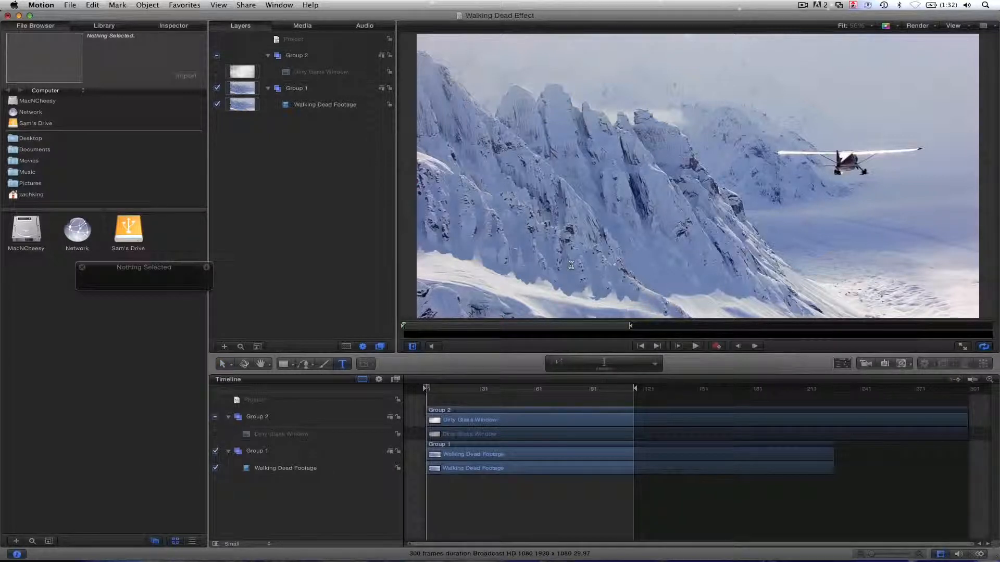
Step: Add a title over the lower mountain slope reading "EXECUTIVE PRODUCER:" followed by the producer's name in capitals
{"action": "left_click", "coordinate": [654, 242]}
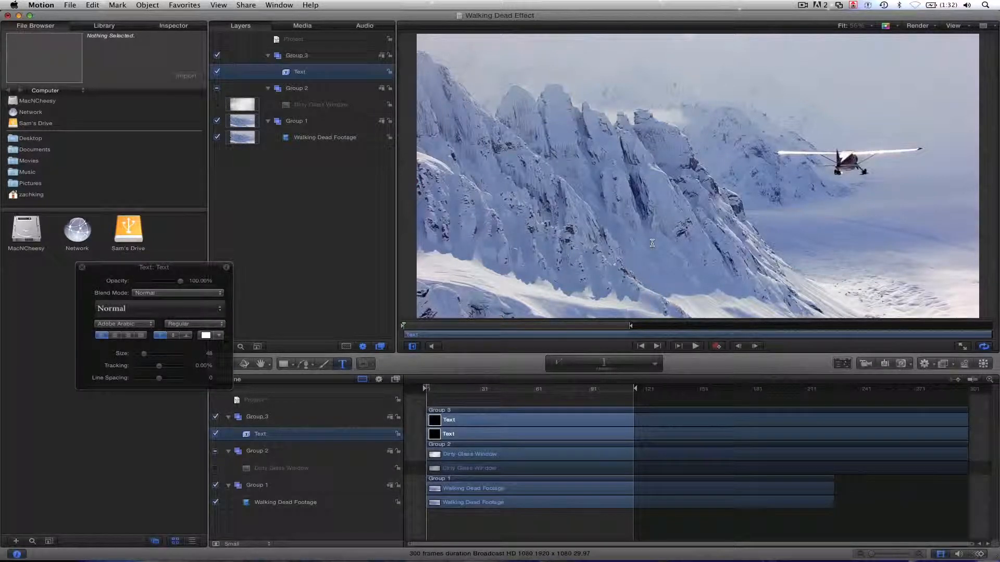
{"action": "type", "text": "EXECUTIVE PRODUCER: ZACH KING"}
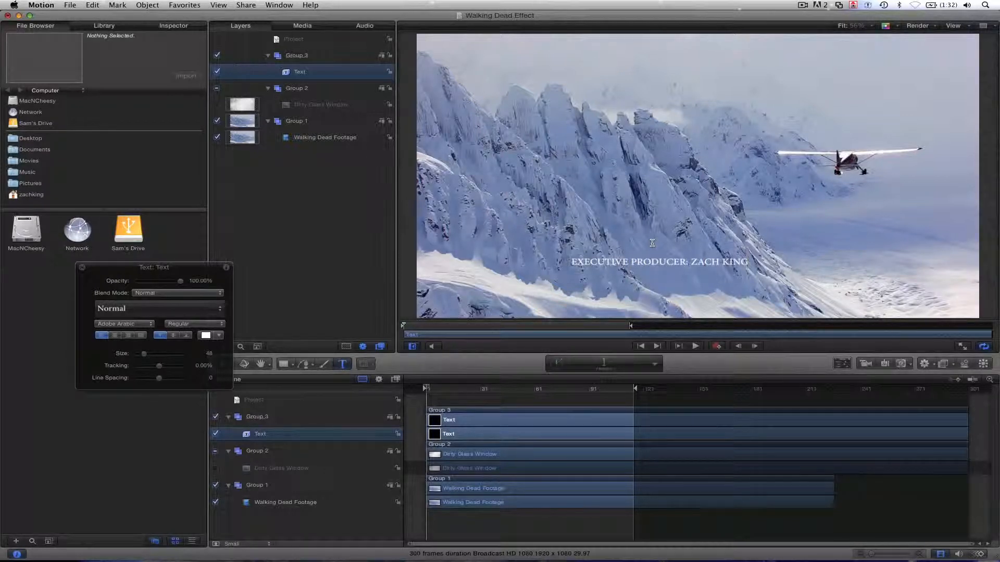
{"action": "key", "text": "Escape"}
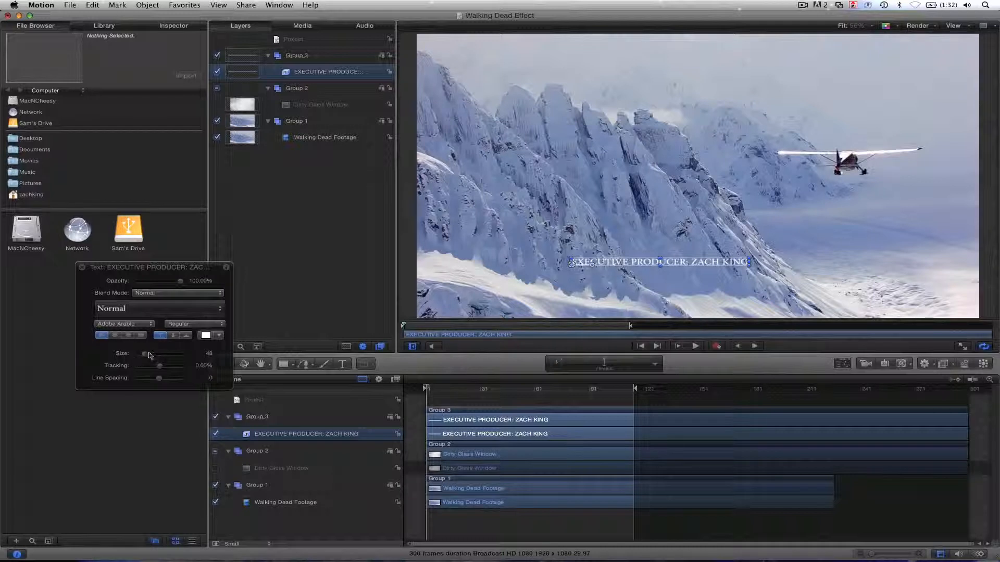
Step: Restyle the title with the Adobe Fan Heiti Std font at size 68 and shift it slightly left
{"action": "left_click_drag", "start_coordinate": [148, 354], "coordinate": [147, 355]}
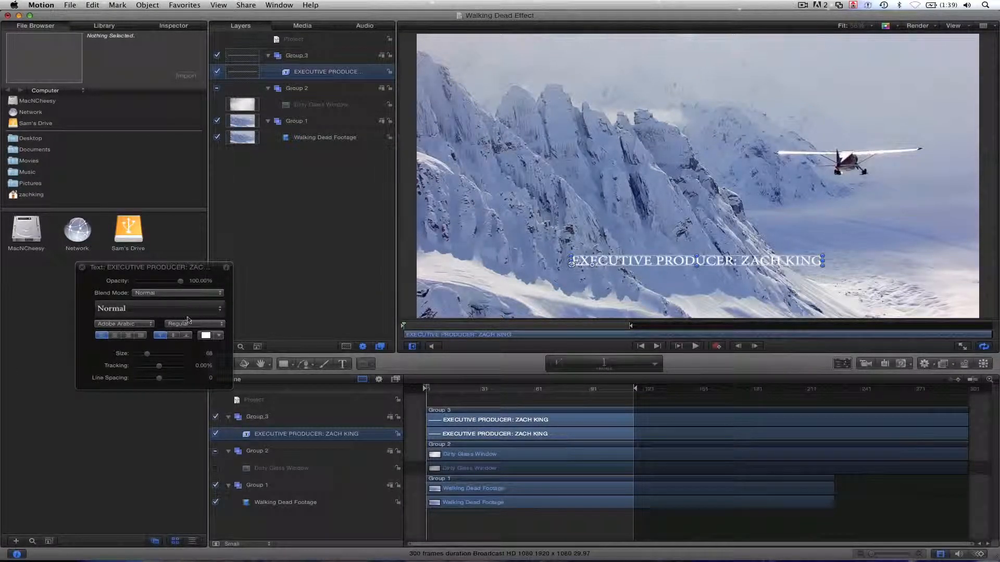
{"action": "left_click", "coordinate": [146, 326]}
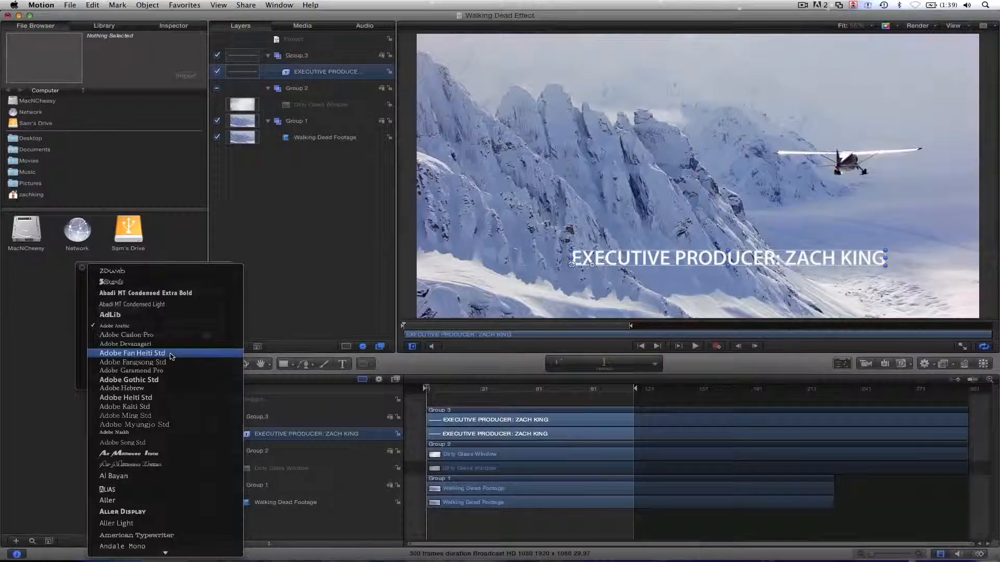
{"action": "left_click", "coordinate": [278, 234]}
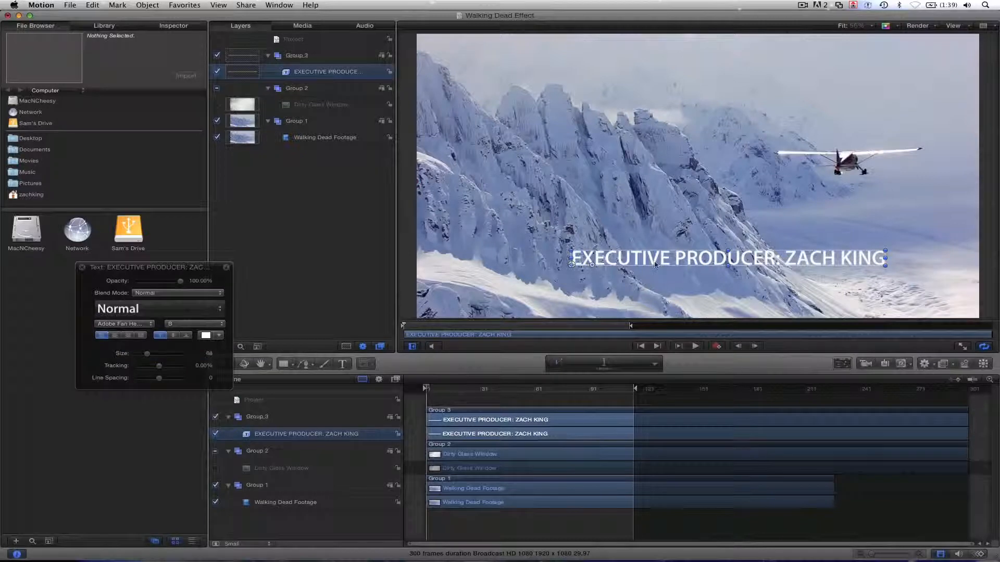
{"action": "left_click_drag", "start_coordinate": [655, 265], "coordinate": [600, 260]}
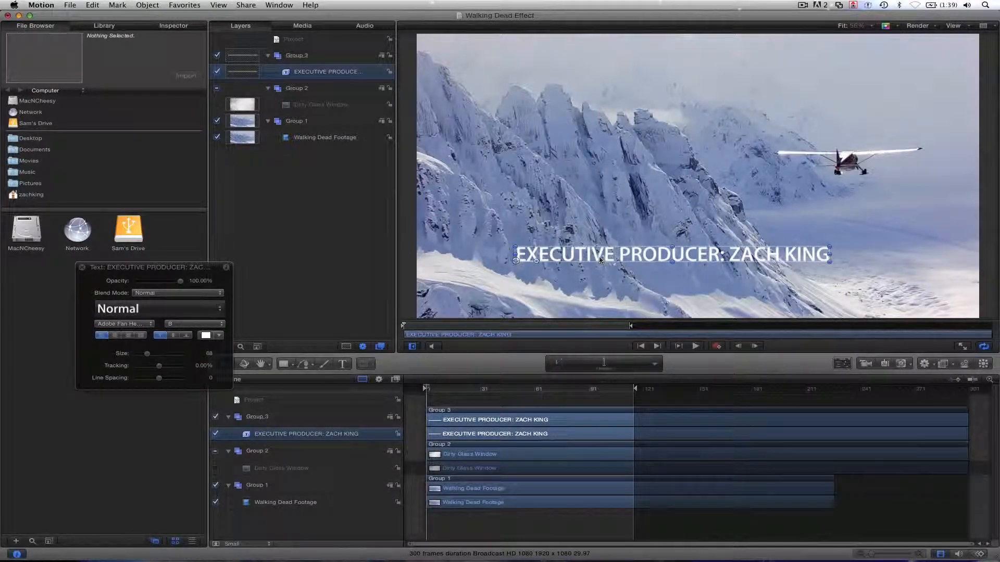
Step: Change the font of only the producer's name in the title to Adobe Gothic Std
{"action": "double_click", "coordinate": [675, 257]}
{"action": "left_click", "coordinate": [729, 259]}
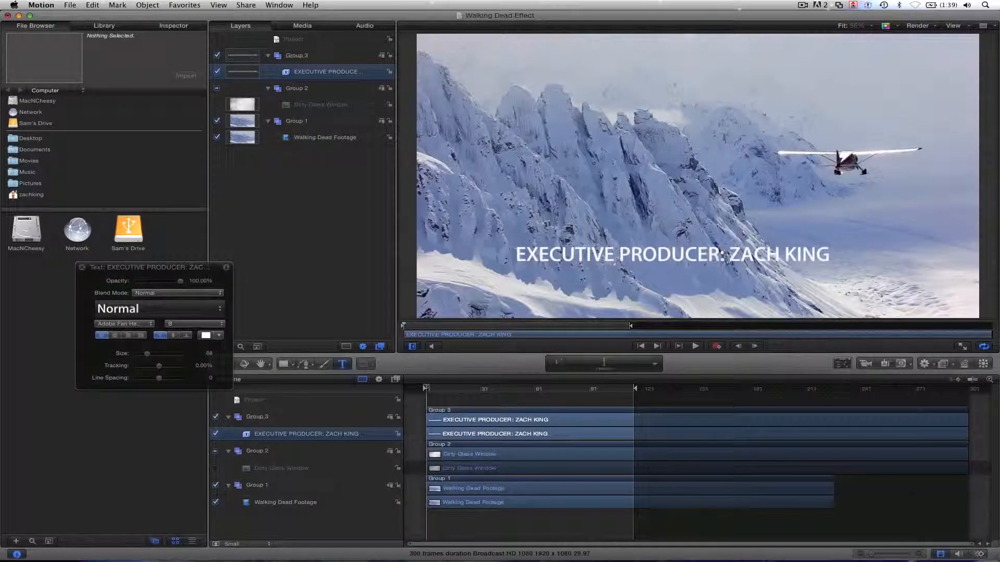
{"action": "left_click_drag", "start_coordinate": [728, 259], "coordinate": [841, 262]}
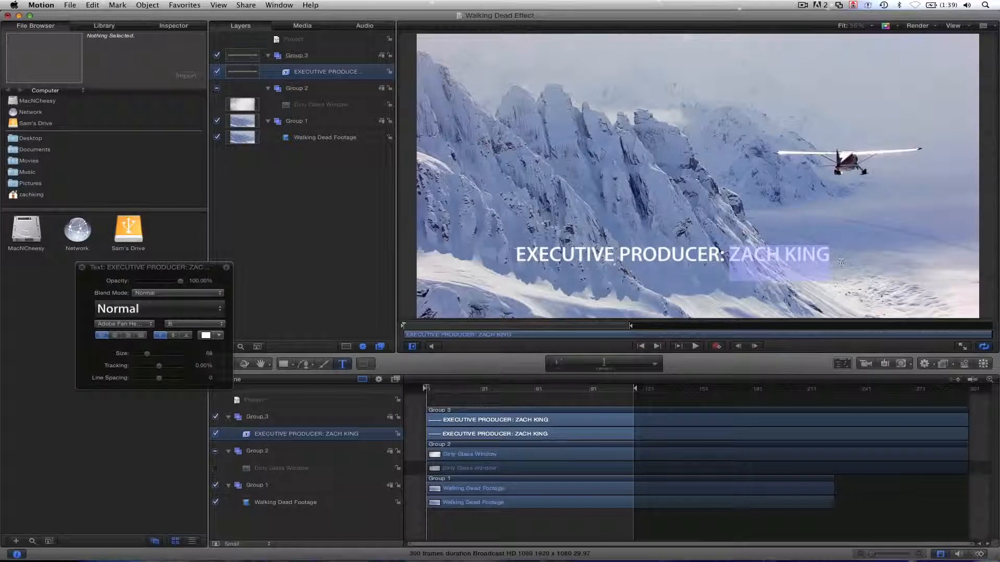
{"action": "left_click", "coordinate": [125, 324]}
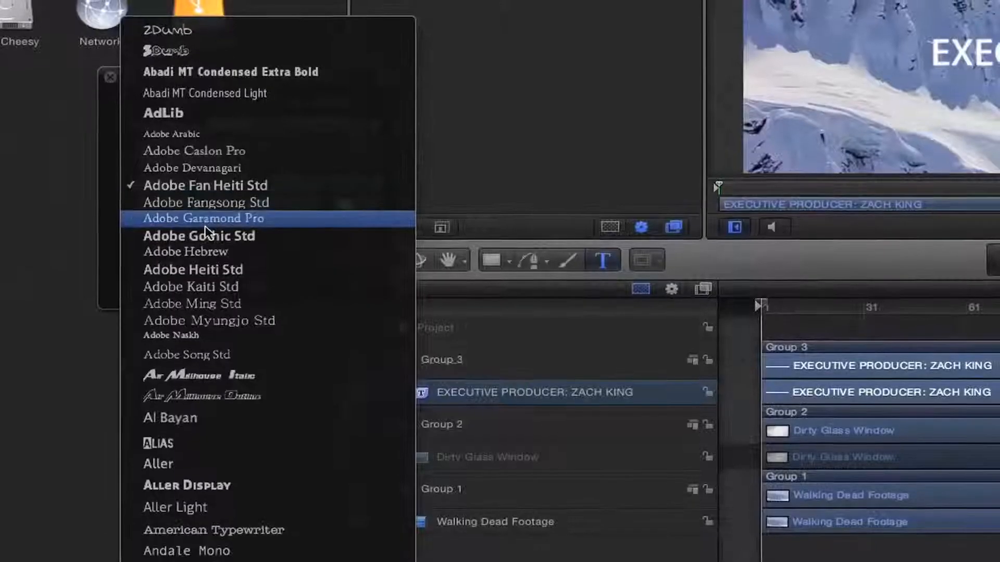
{"action": "left_click", "coordinate": [130, 351]}
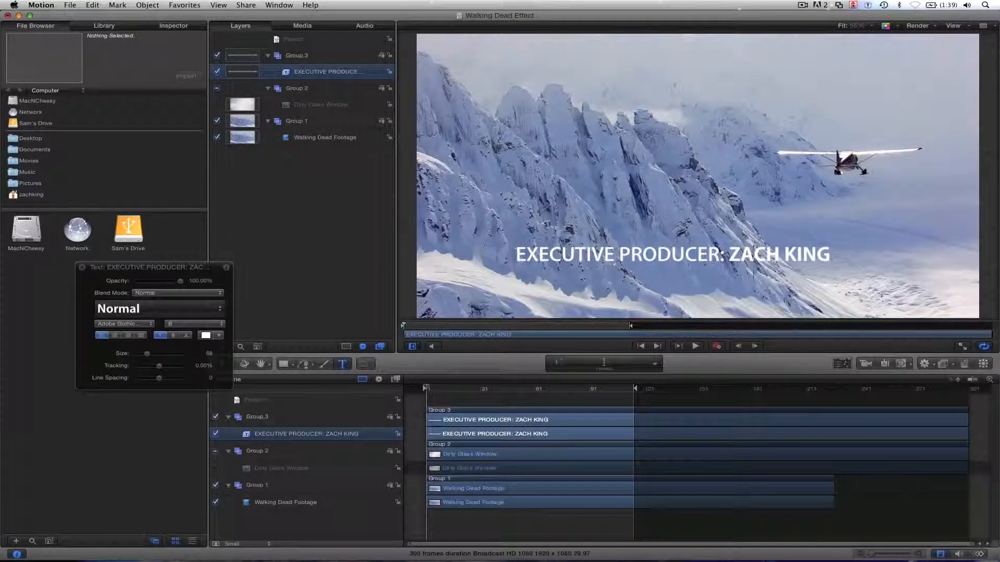
{"action": "key", "text": "Escape"}
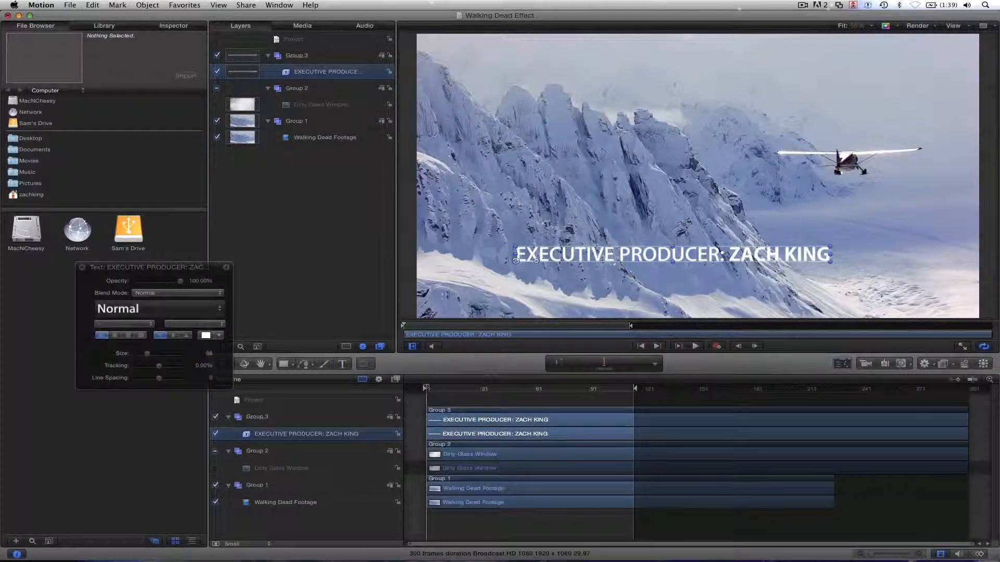
Step: Reduce the title to size 48 and reposition it slightly higher and more centred over the mountain slope
{"action": "left_click_drag", "start_coordinate": [149, 356], "coordinate": [147, 357]}
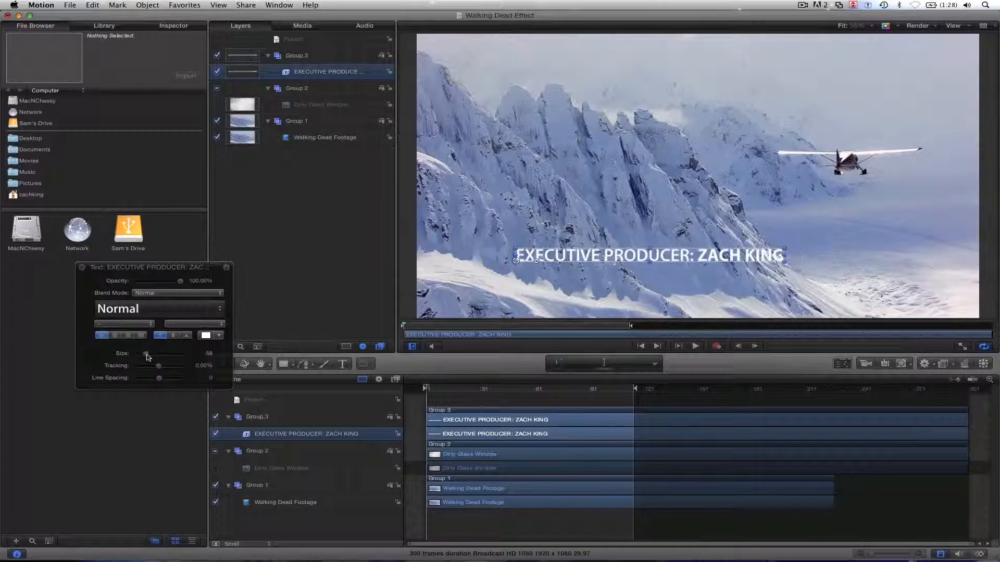
{"action": "left_click_drag", "start_coordinate": [739, 262], "coordinate": [733, 249]}
{"action": "left_click_drag", "start_coordinate": [146, 358], "coordinate": [146, 359]}
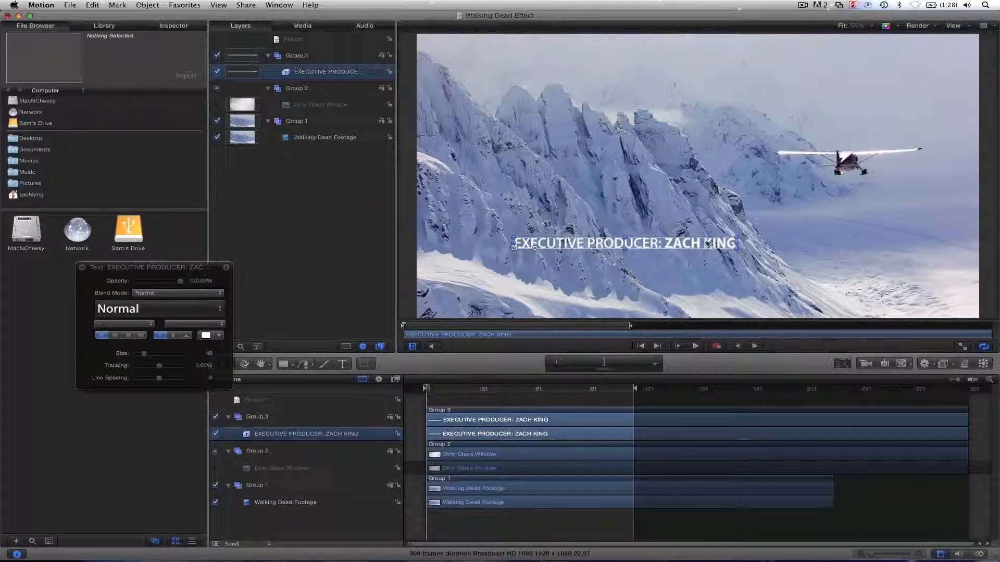
{"action": "left_click_drag", "start_coordinate": [708, 244], "coordinate": [738, 248]}
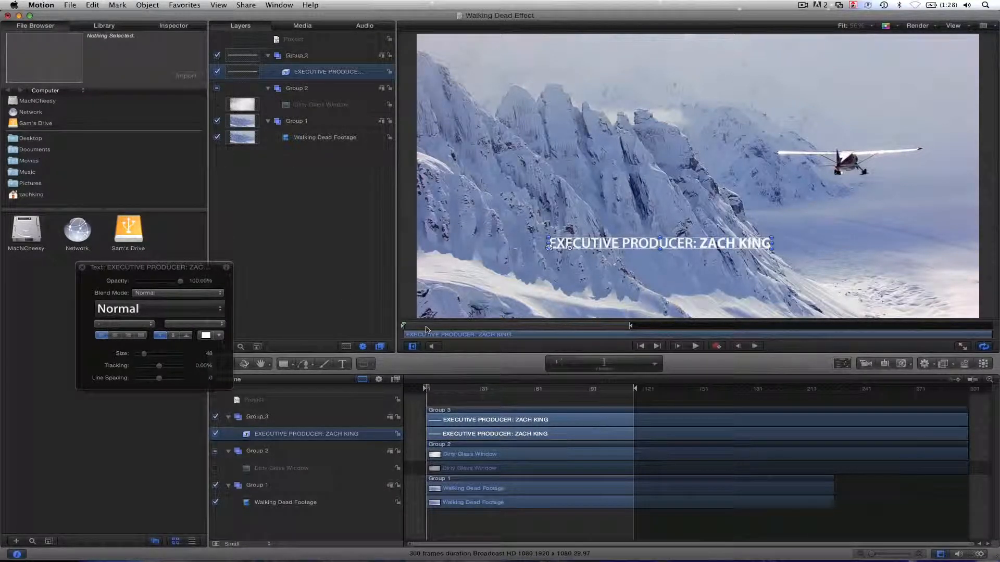
Step: Play the opening of the clip to examine the title over the moving footage, and return to the first frame
{"action": "key", "text": "space"}
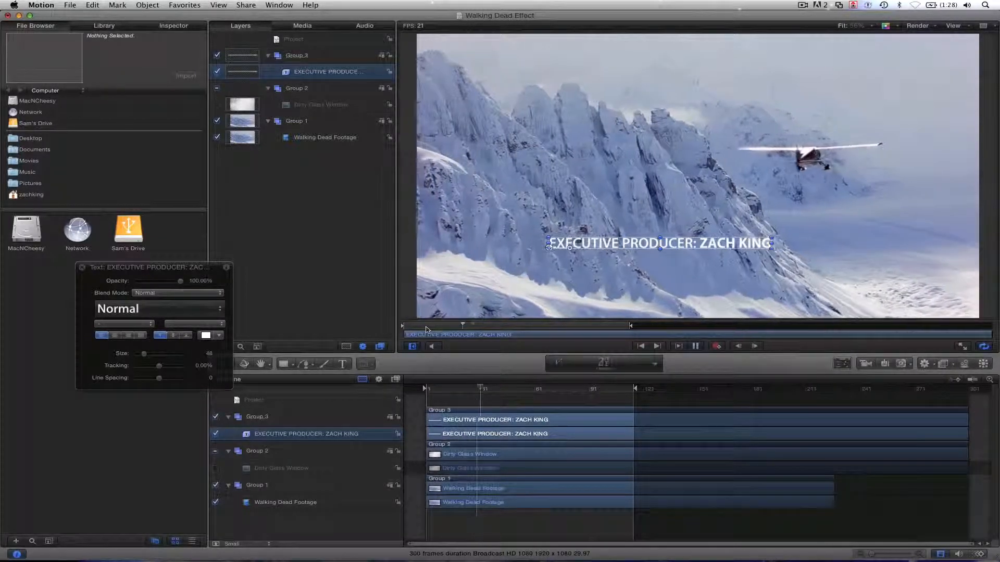
{"action": "key", "text": "space"}
{"action": "left_click_drag", "start_coordinate": [426, 329], "coordinate": [404, 326]}
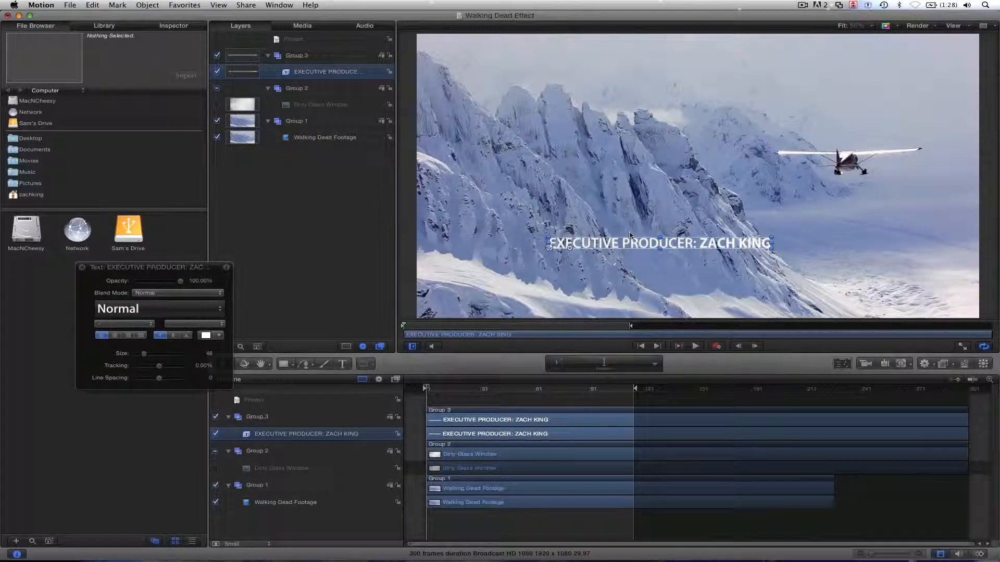
Step: Apply the Analyze Motion behavior from the Motion Tracking category to the Walking Dead Footage layer
{"action": "left_click", "coordinate": [119, 29]}
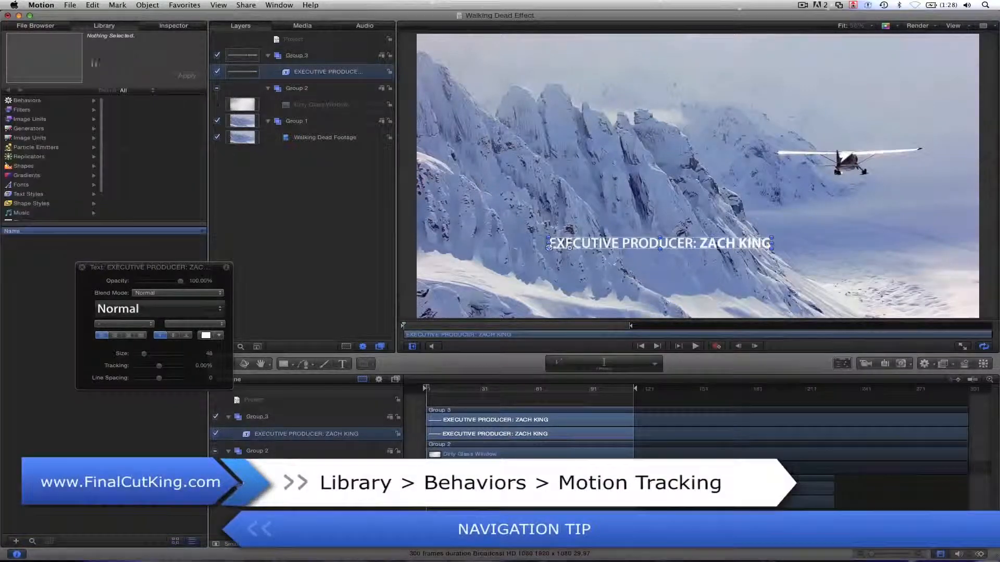
{"action": "left_click", "coordinate": [43, 100]}
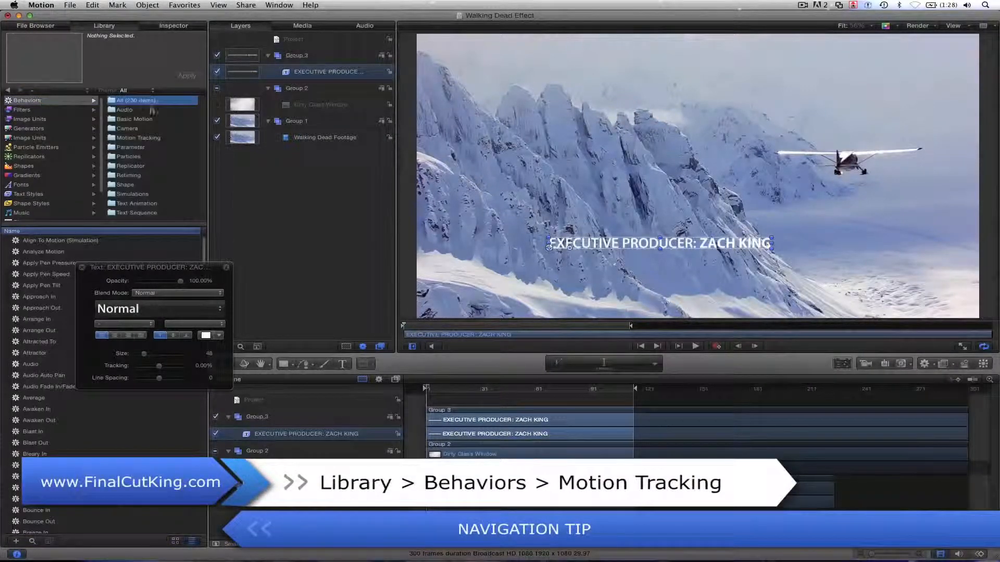
{"action": "left_click", "coordinate": [140, 138]}
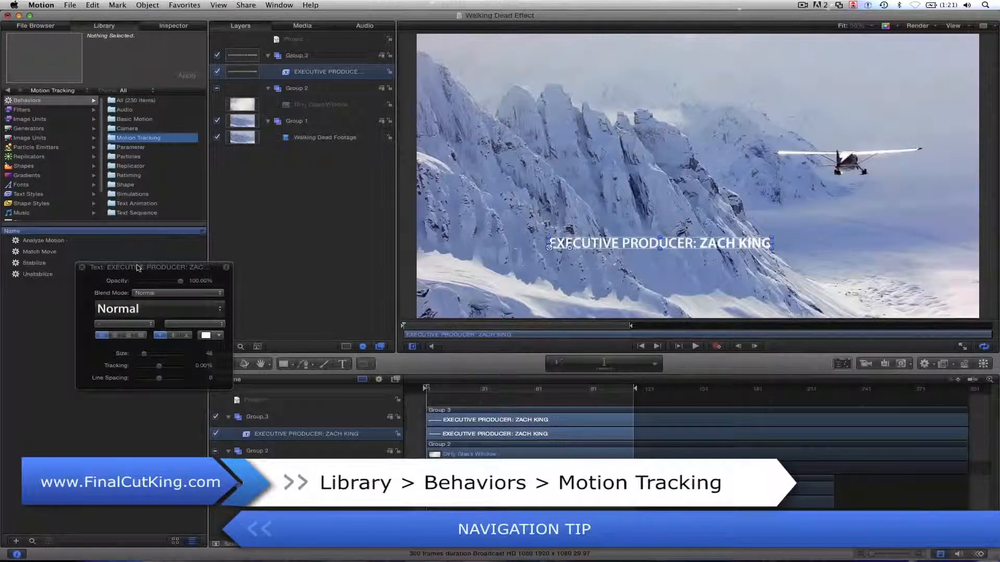
{"action": "left_click_drag", "start_coordinate": [138, 268], "coordinate": [167, 321]}
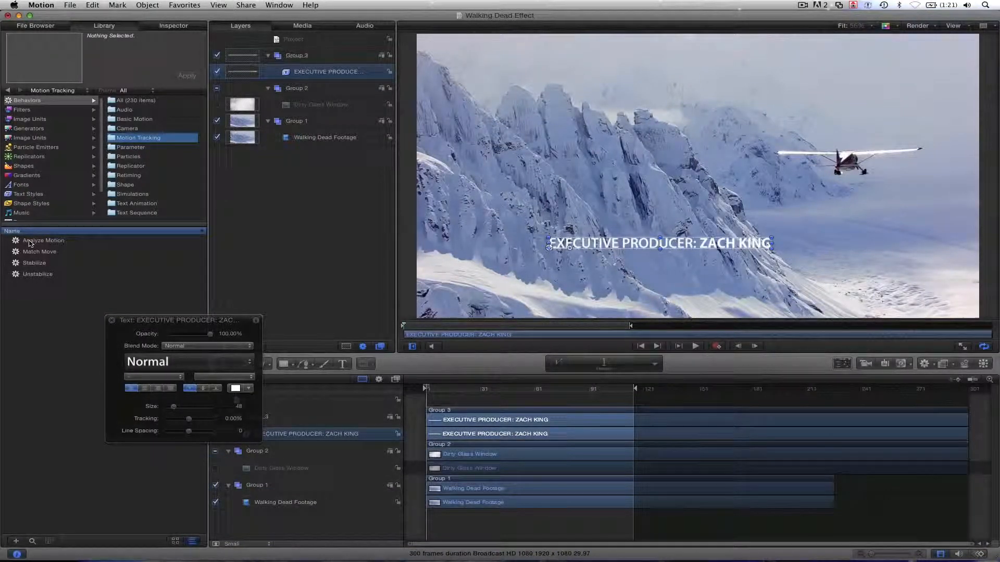
{"action": "left_click_drag", "start_coordinate": [187, 225], "coordinate": [347, 141]}
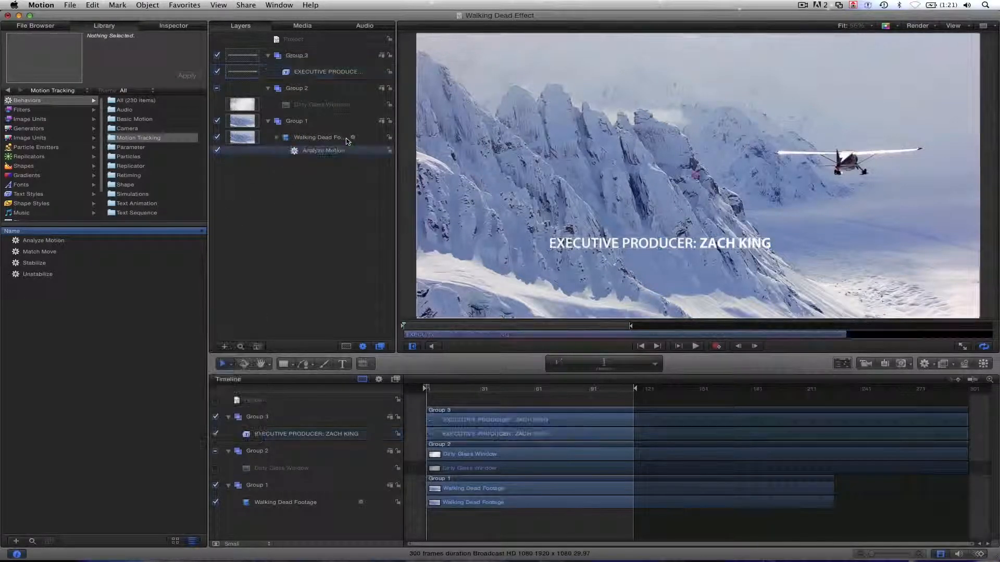
Step: Move the motion tracker from the centre of the frame to a rock detail on the mountain face
{"action": "left_click", "coordinate": [698, 176]}
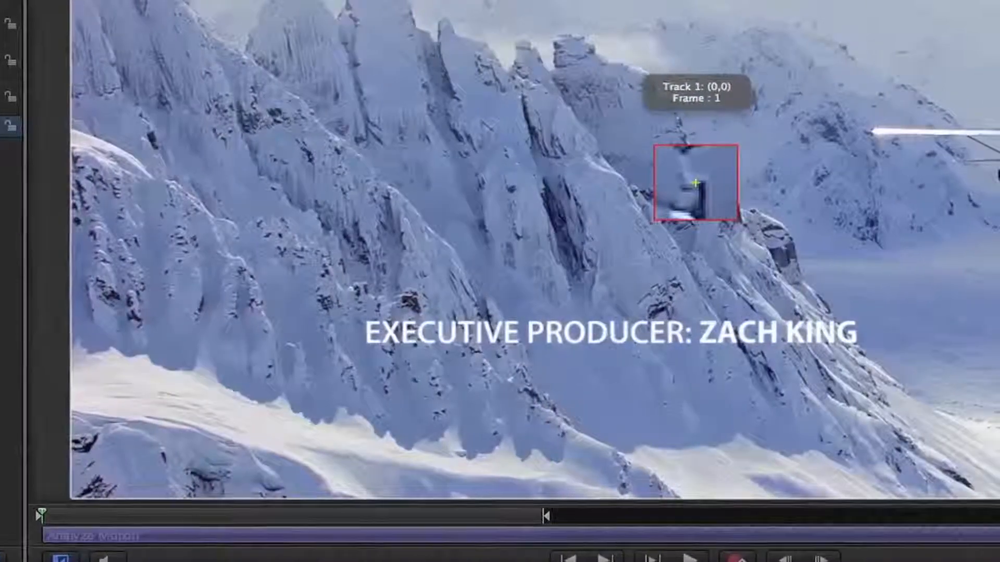
{"action": "left_click_drag", "start_coordinate": [700, 182], "coordinate": [455, 195]}
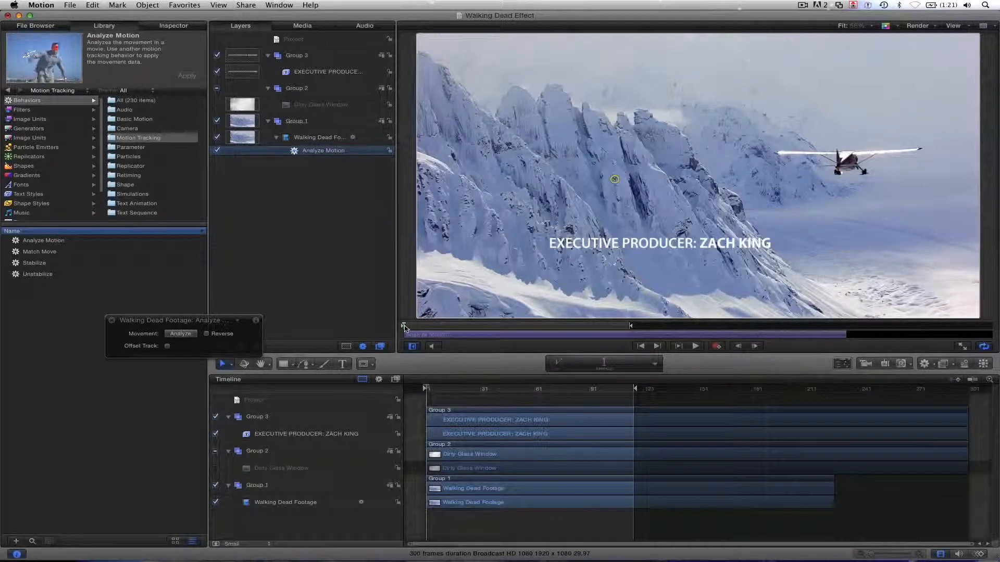
Step: Analyze the Walking Dead Footage movement at the tracked rock detail, and return the playhead to near the start
{"action": "left_click", "coordinate": [187, 336]}
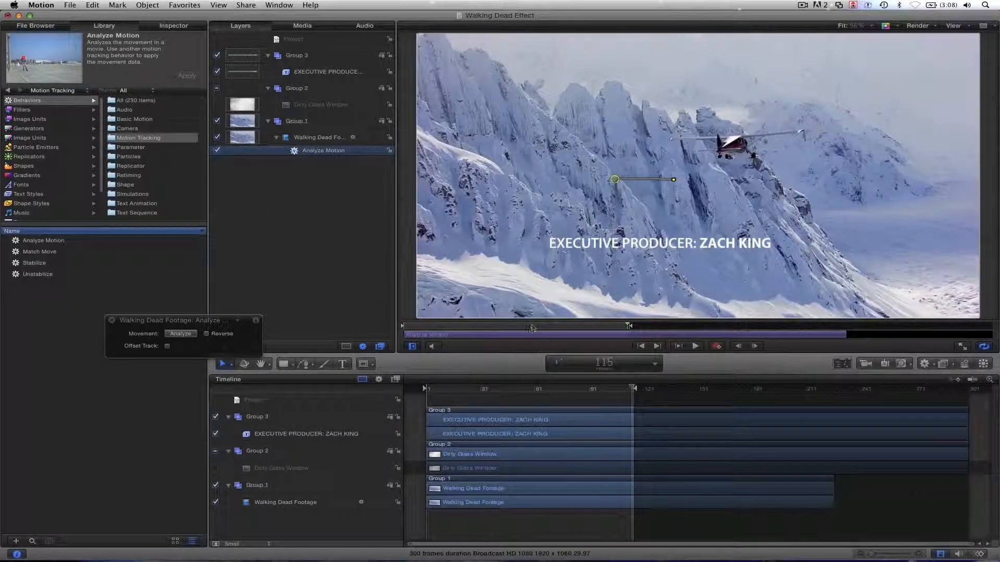
{"action": "left_click_drag", "start_coordinate": [531, 328], "coordinate": [418, 329]}
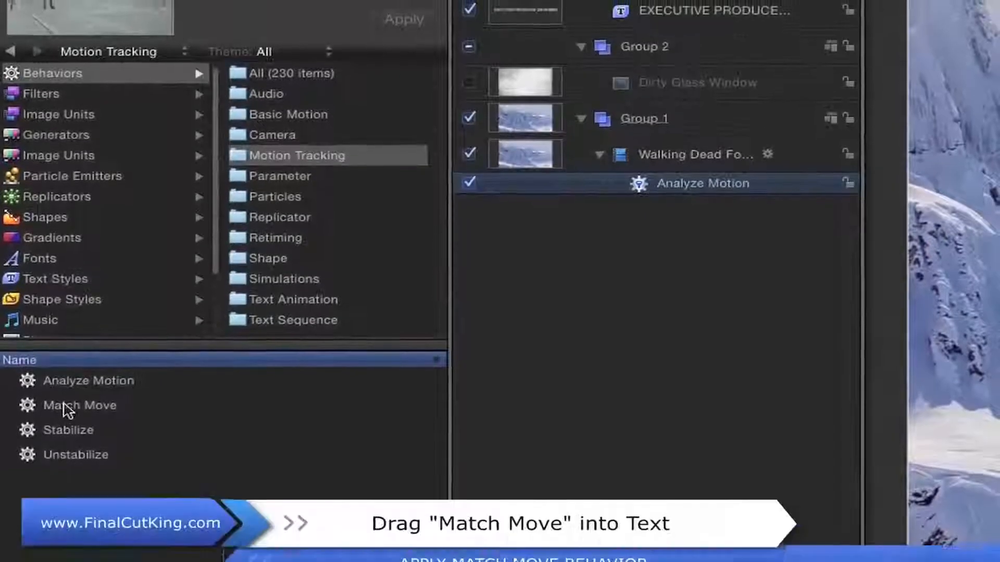
Step: Apply the Match Move behavior to the executive producer title with Analyze Motion as its source, and play the result from the first frame
{"action": "left_click_drag", "start_coordinate": [52, 414], "coordinate": [676, 242]}
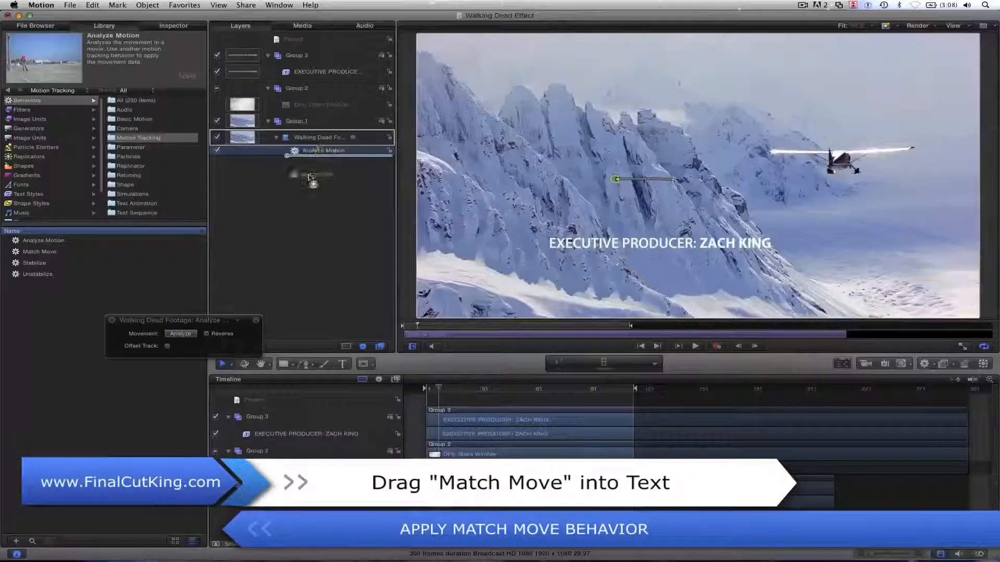
{"action": "left_click_drag", "start_coordinate": [311, 177], "coordinate": [319, 73]}
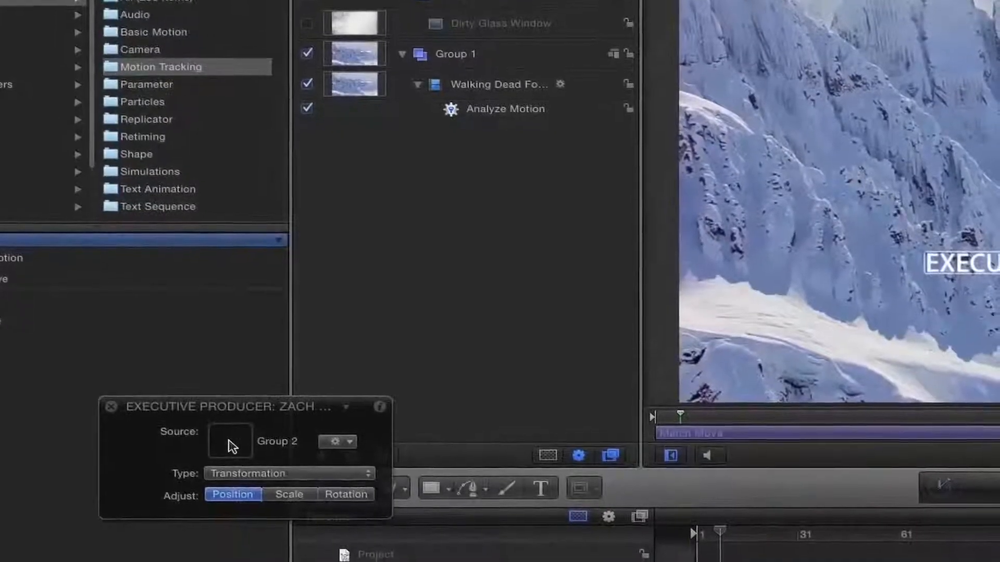
{"action": "left_click_drag", "start_coordinate": [502, 101], "coordinate": [221, 414]}
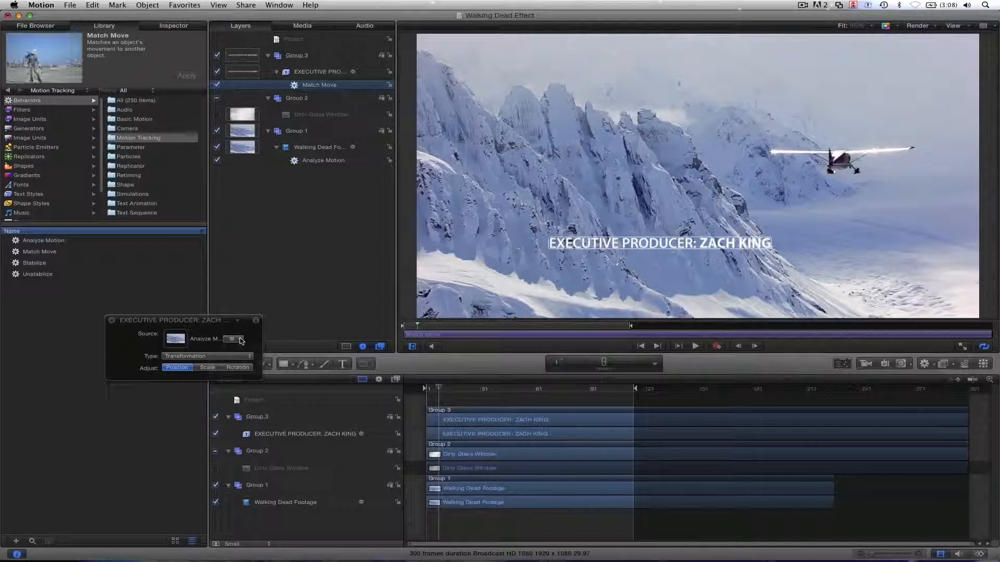
{"action": "left_click_drag", "start_coordinate": [418, 325], "coordinate": [402, 327]}
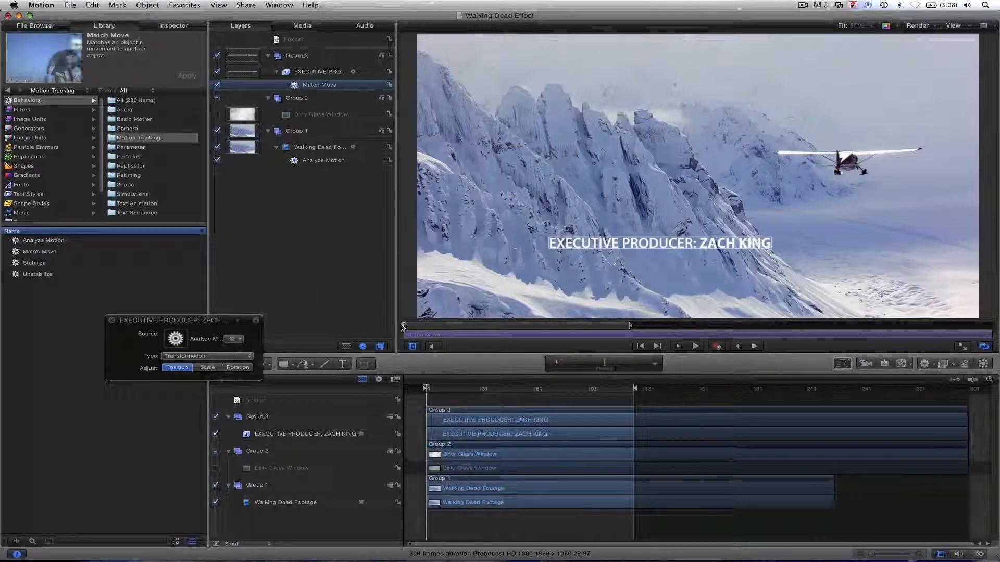
{"action": "key", "text": "space"}
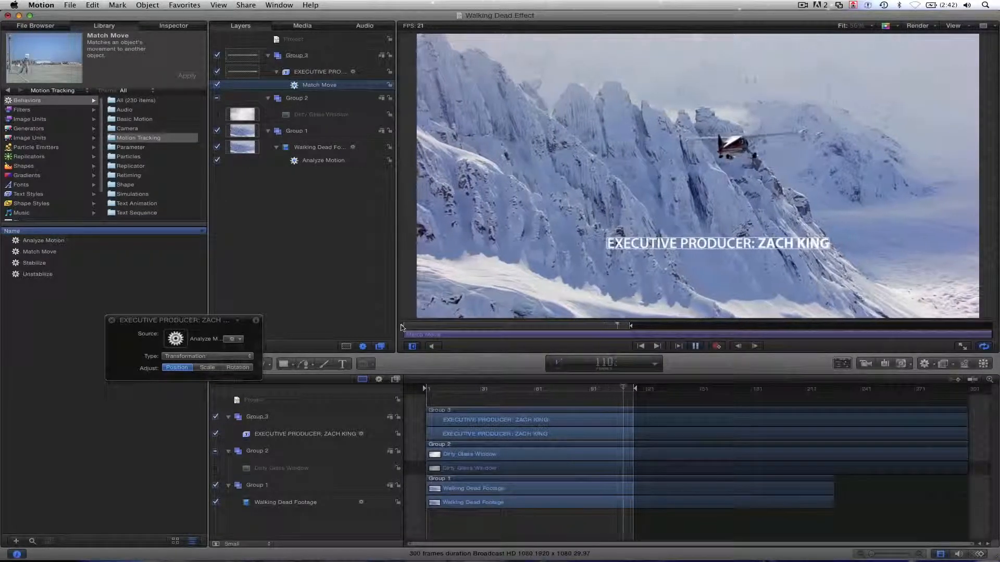
Step: Move the tracked title slightly higher and further left on the mountain slope, and play the clip from the first frame
{"action": "left_click_drag", "start_coordinate": [688, 247], "coordinate": [703, 231]}
{"action": "left_click_drag", "start_coordinate": [471, 327], "coordinate": [395, 331]}
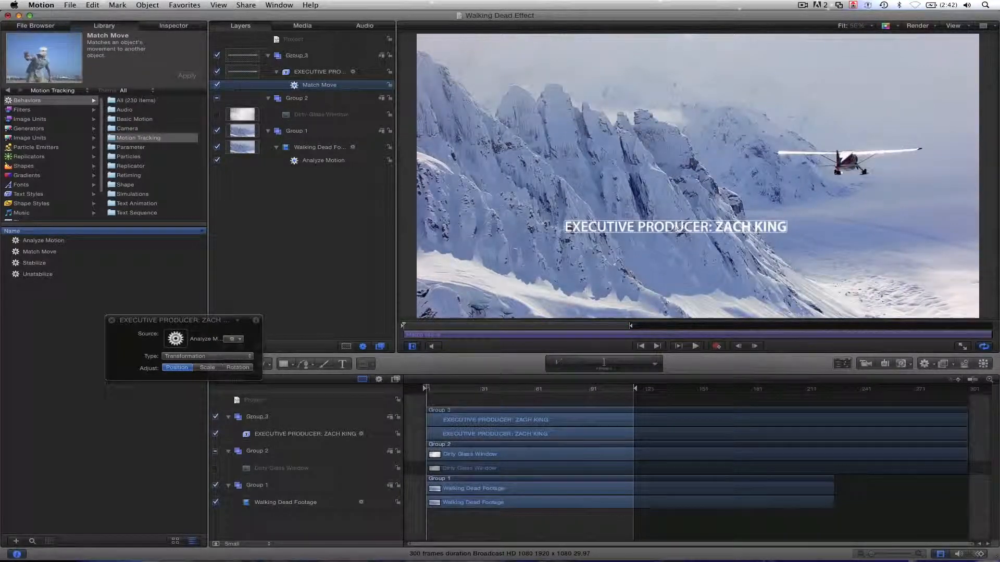
{"action": "left_click_drag", "start_coordinate": [679, 227], "coordinate": [632, 228]}
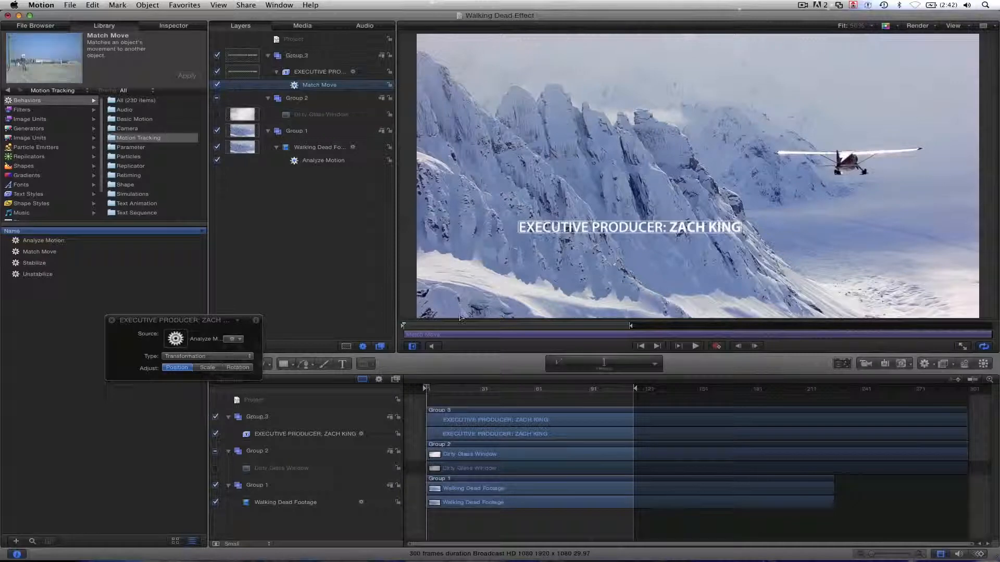
{"action": "key", "text": "space"}
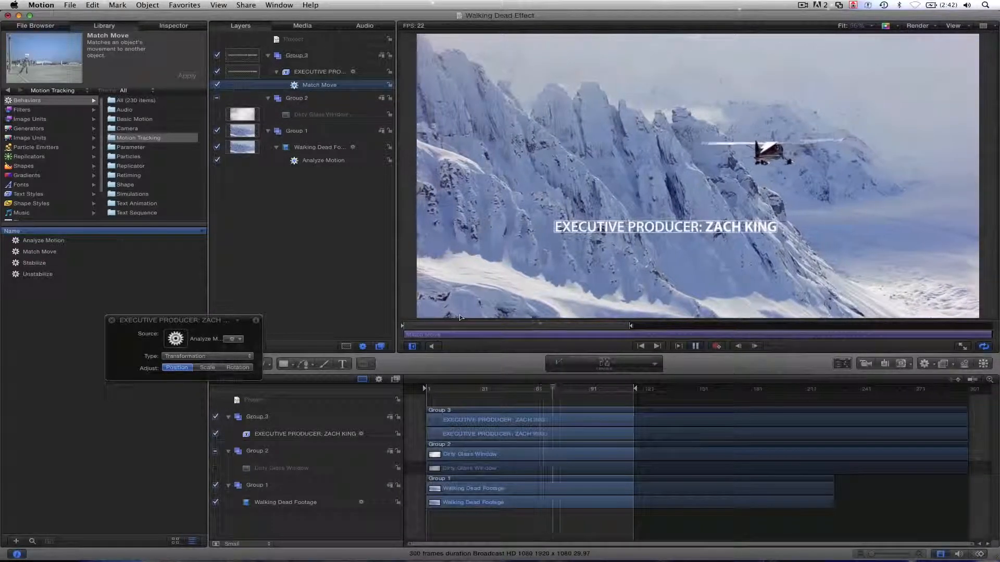
{"action": "key", "text": "space"}
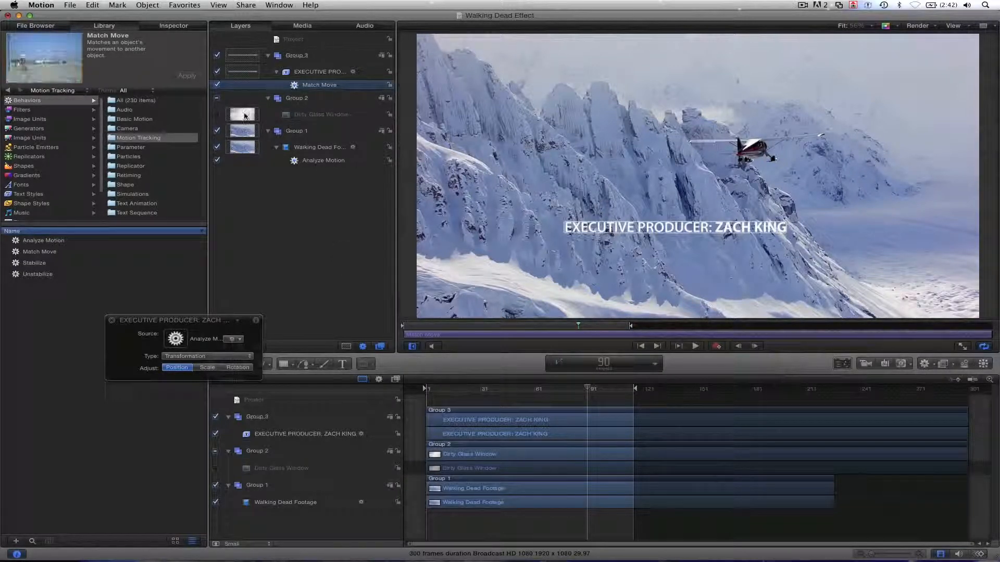
Step: Turn on the Dirty Glass Window layer and move it into a new group above the title's group
{"action": "left_click", "coordinate": [217, 114]}
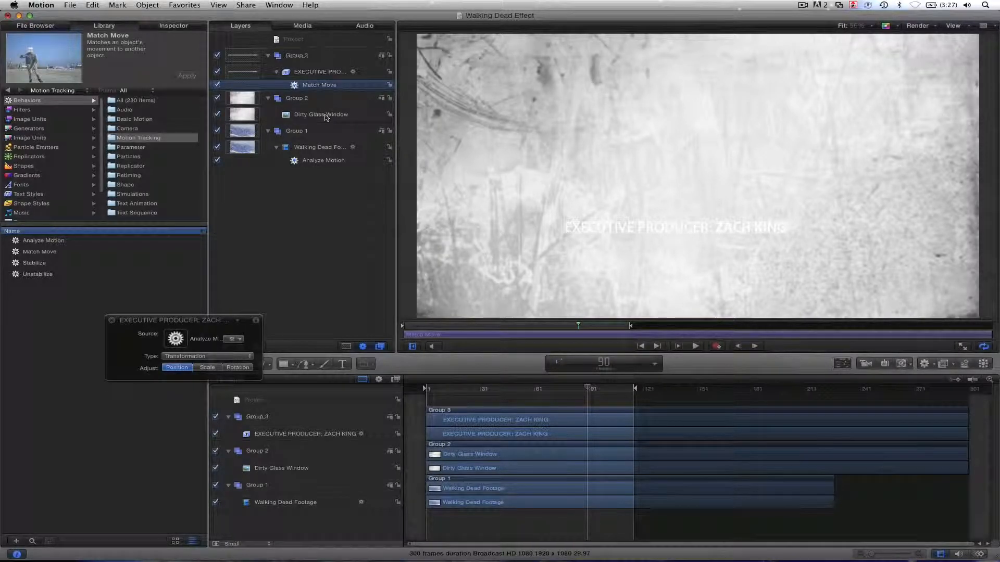
{"action": "left_click_drag", "start_coordinate": [324, 115], "coordinate": [306, 50]}
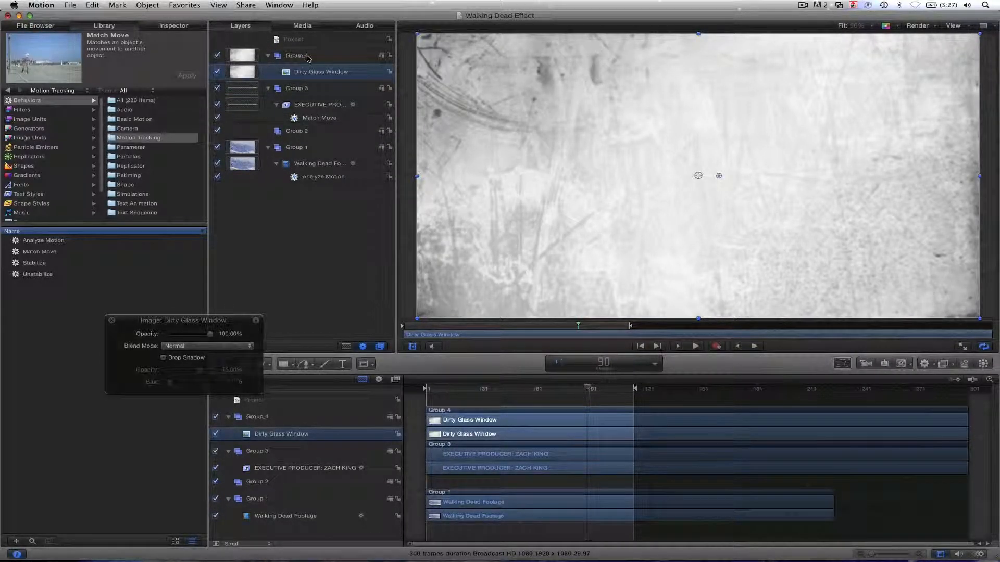
Step: Delete the empty Group 2 and select the Dirty Glass Window image layer
{"action": "left_click", "coordinate": [297, 131]}
{"action": "key", "text": "BackSpace"}
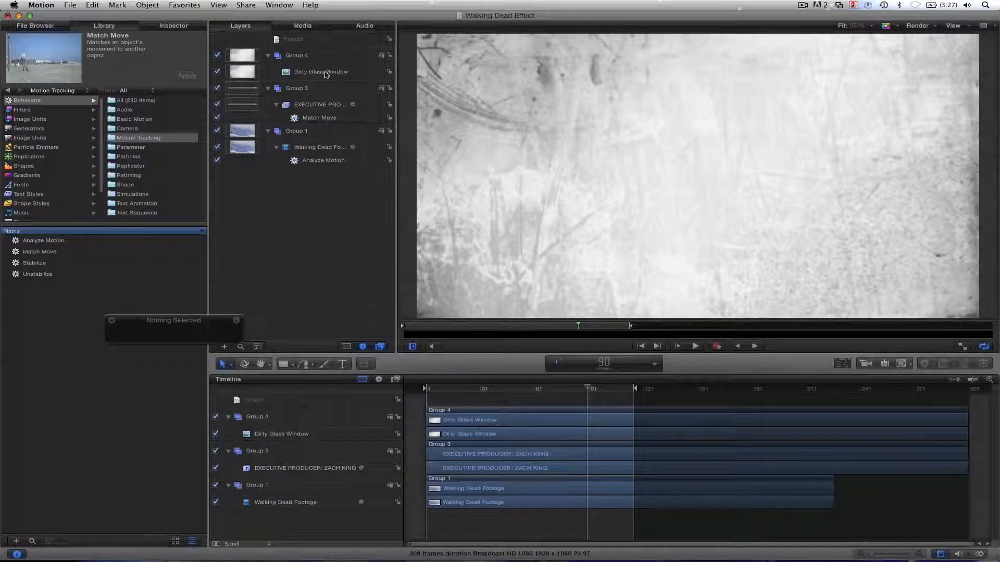
{"action": "left_click", "coordinate": [326, 75]}
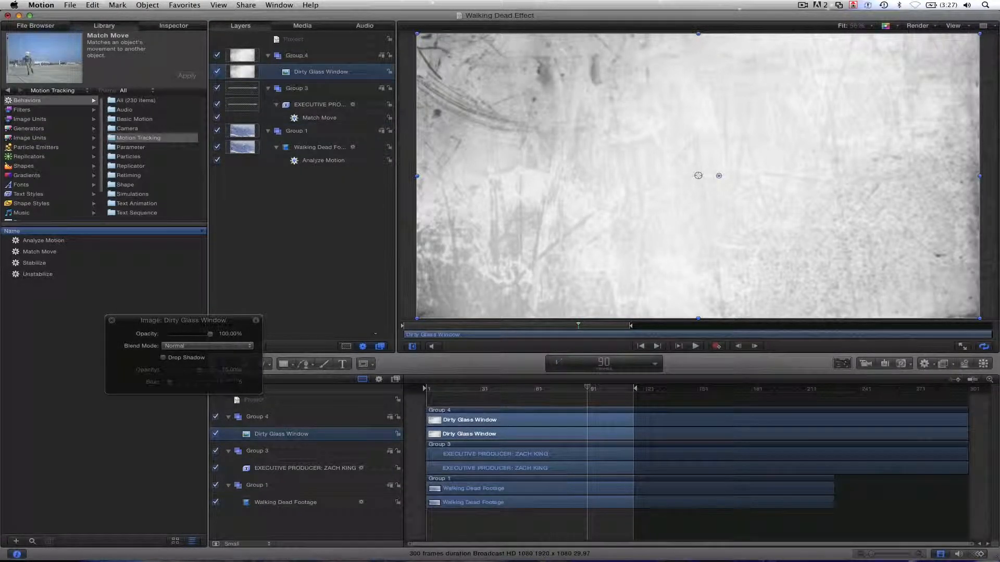
{"action": "left_click", "coordinate": [228, 347]}
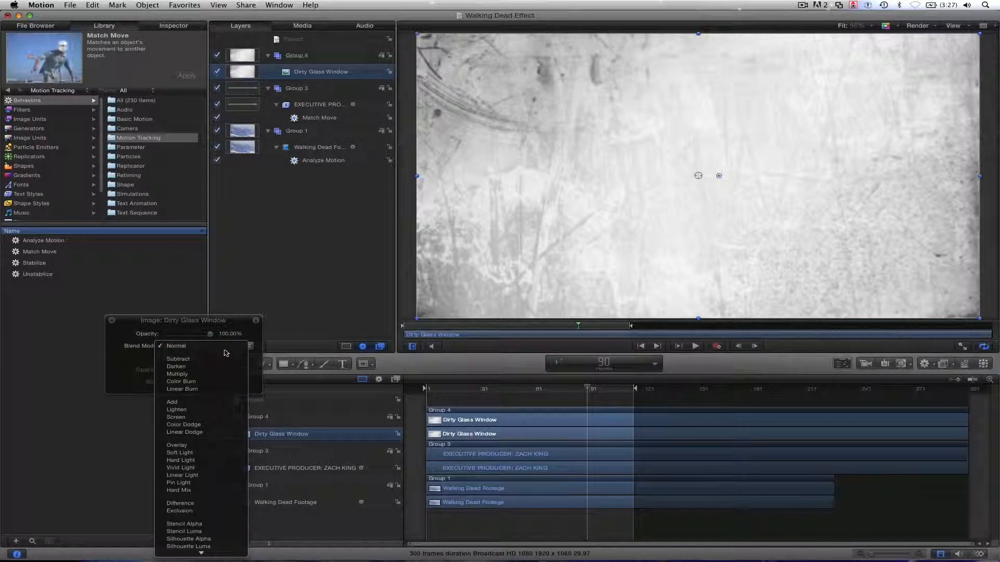
{"action": "left_click", "coordinate": [197, 344]}
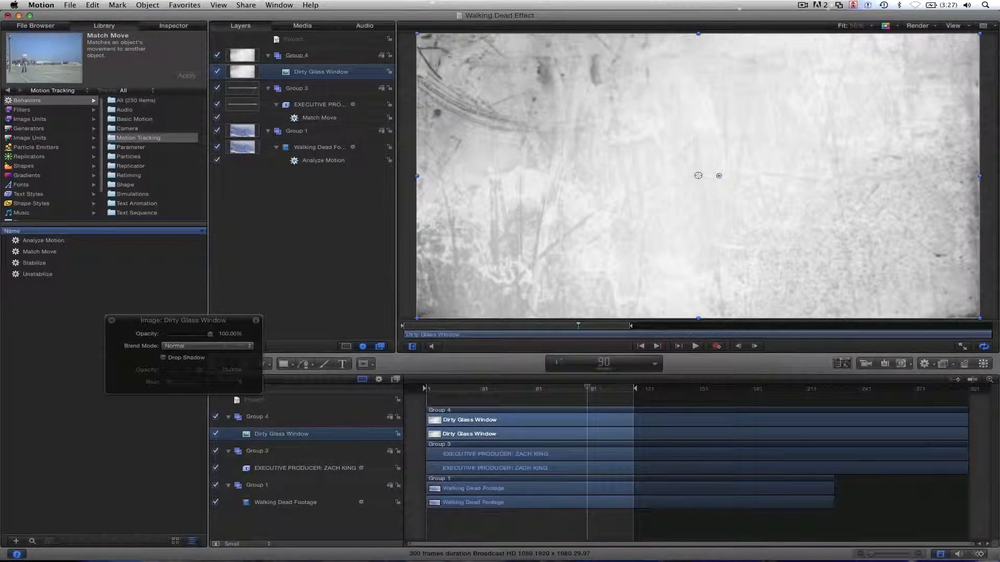
{"action": "double_click", "coordinate": [846, 363]}
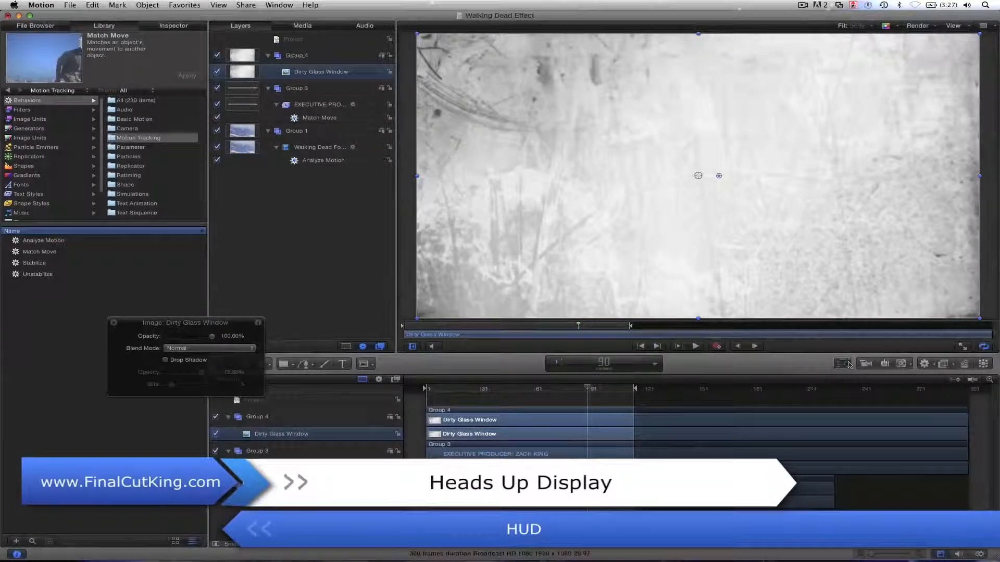
{"action": "left_click", "coordinate": [849, 365]}
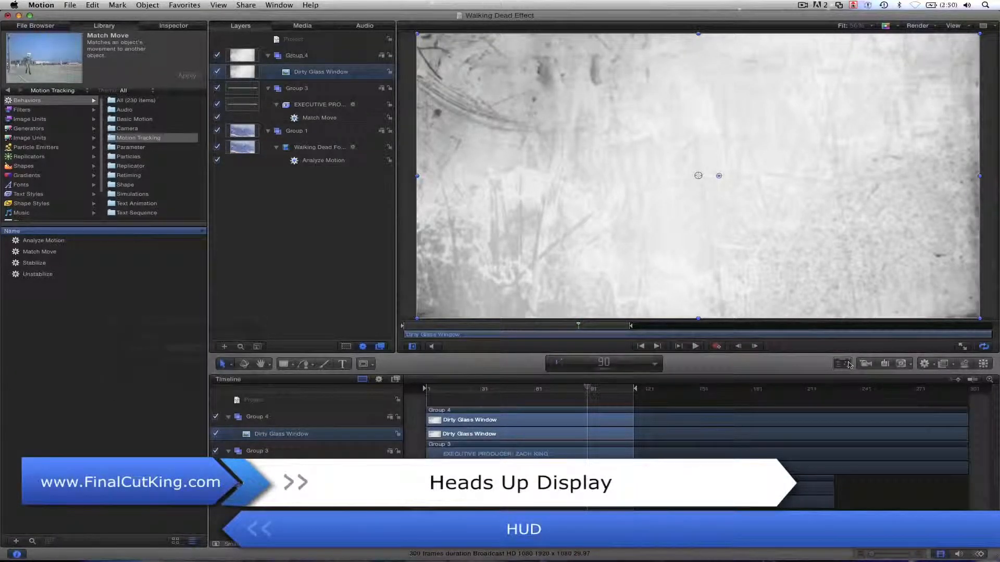
{"action": "left_click", "coordinate": [849, 365]}
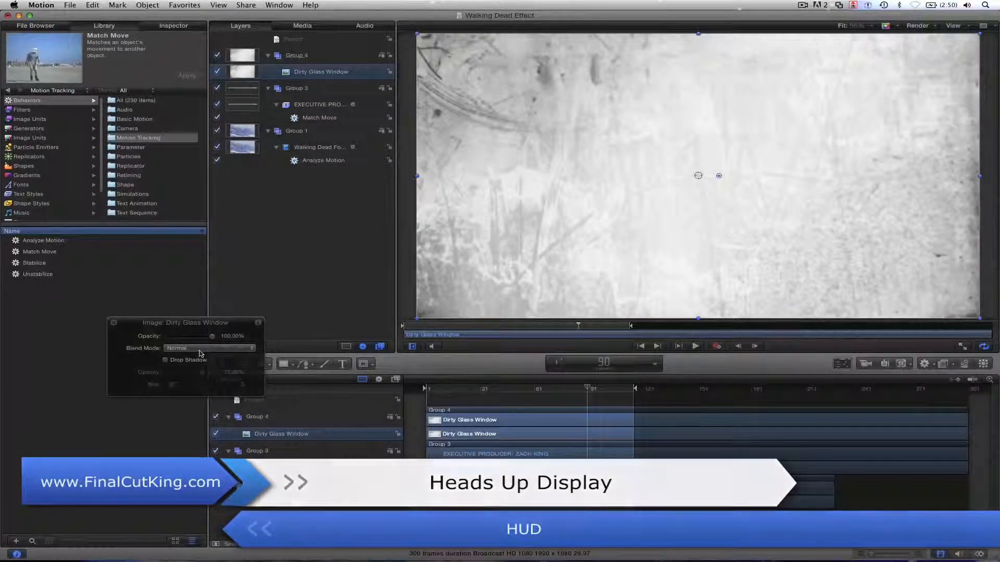
Step: Set the Dirty Glass Window layer's blend mode to Soft Light in its blending properties
{"action": "left_click", "coordinate": [176, 27]}
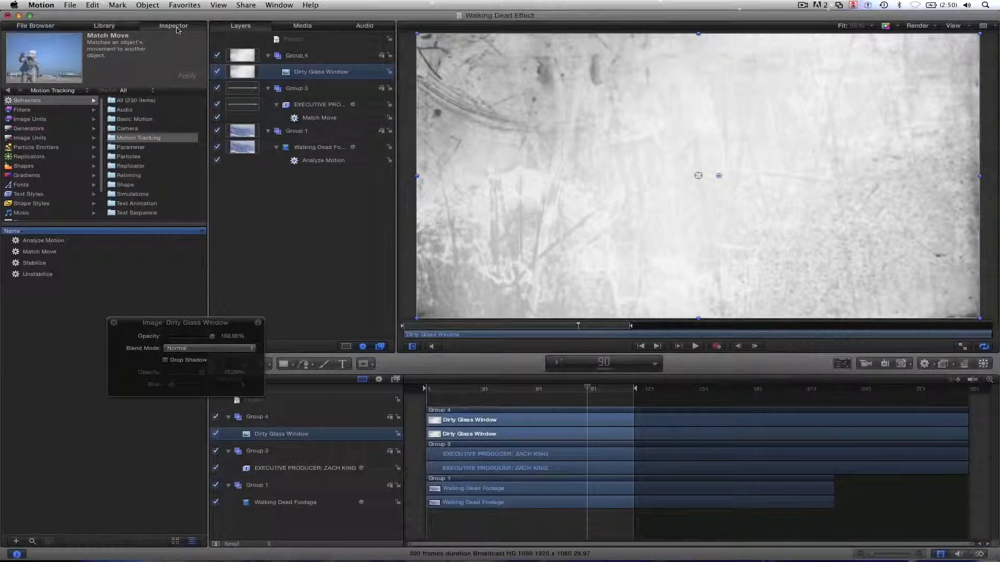
{"action": "left_click", "coordinate": [27, 93]}
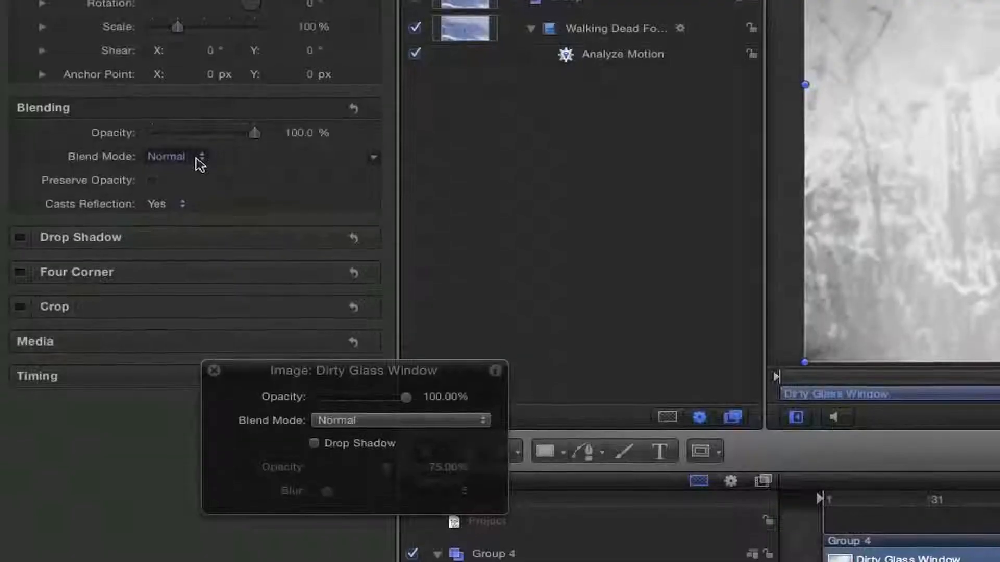
{"action": "left_click", "coordinate": [104, 214]}
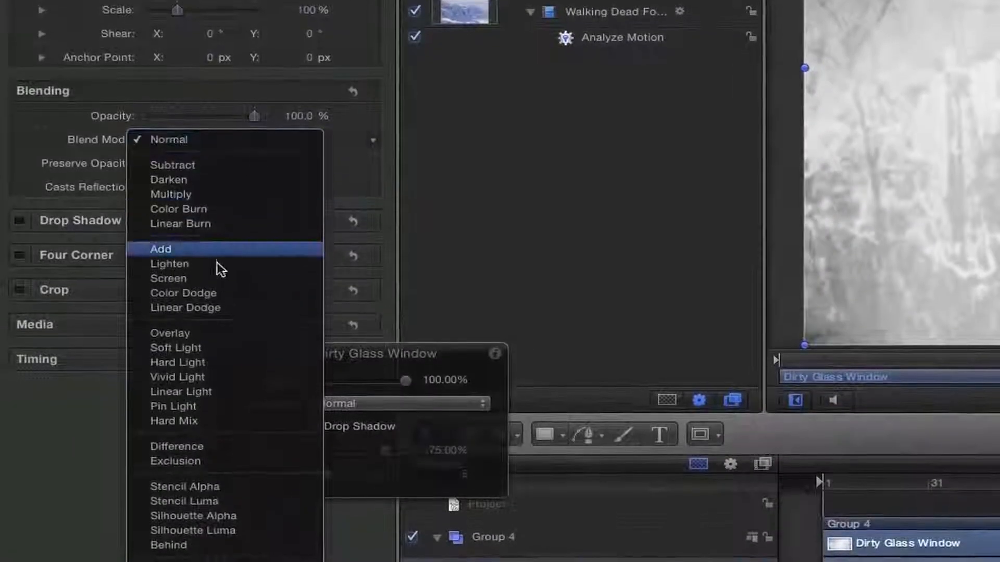
{"action": "left_click", "coordinate": [202, 354]}
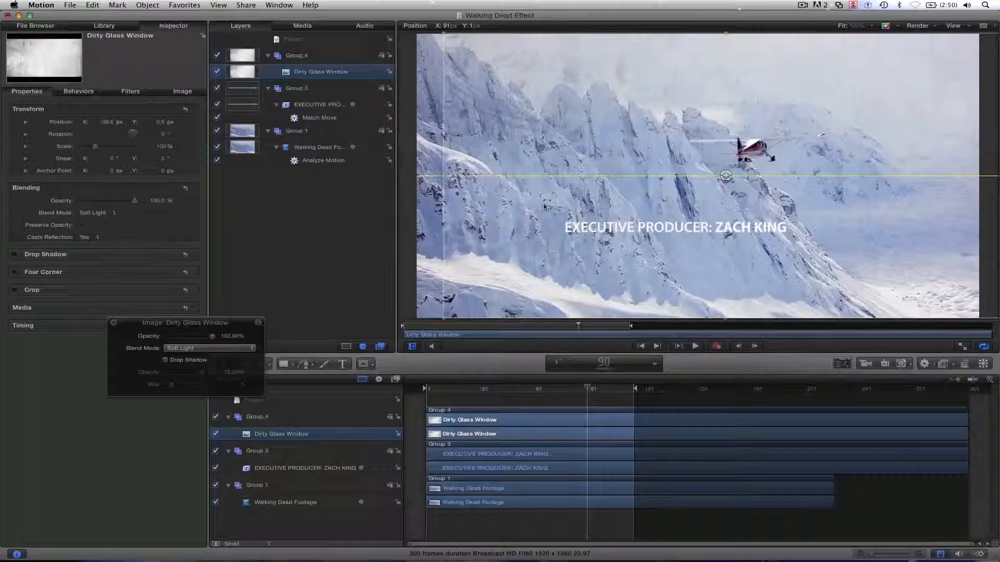
Step: Scale the Dirty Glass Window overlay proportionally to about 118% and reposition it so it extends beyond the frame on every side
{"action": "left_click_drag", "start_coordinate": [545, 207], "coordinate": [562, 222]}
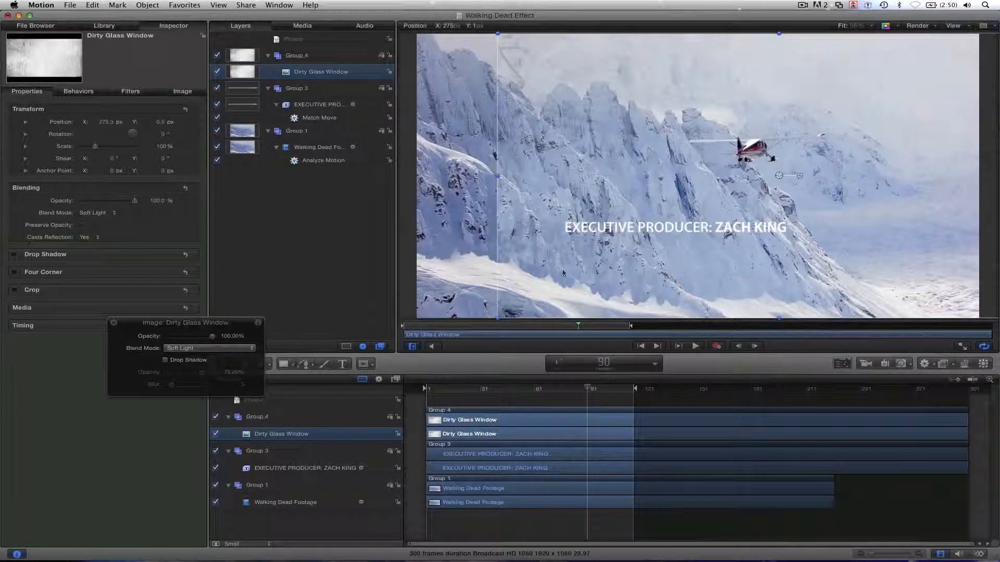
{"action": "left_click_drag", "start_coordinate": [527, 267], "coordinate": [542, 261]}
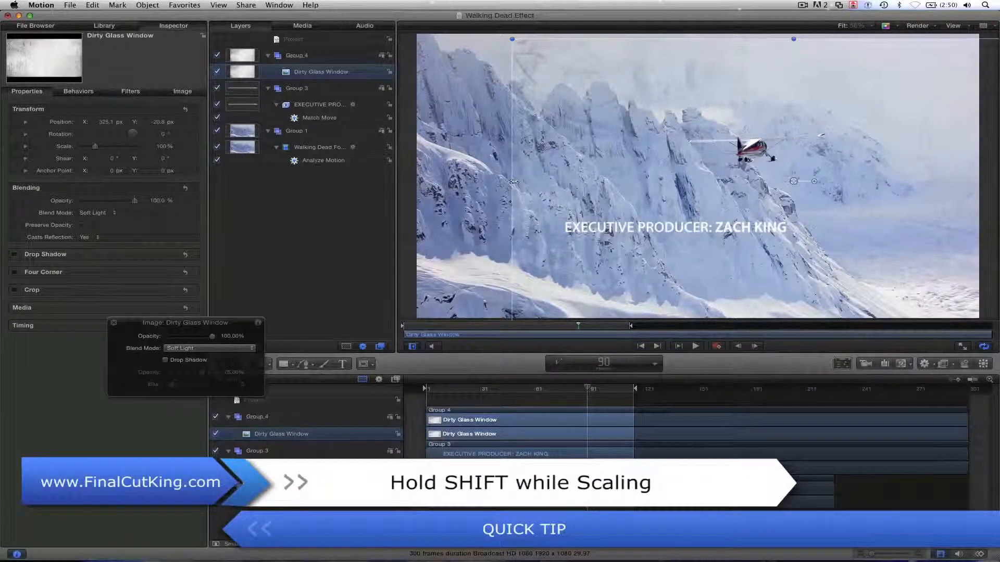
{"action": "left_click_drag", "start_coordinate": [514, 182], "coordinate": [405, 196]}
{"action": "scroll", "coordinate": [558, 185], "scroll_direction": "down", "scroll_amount": 2}
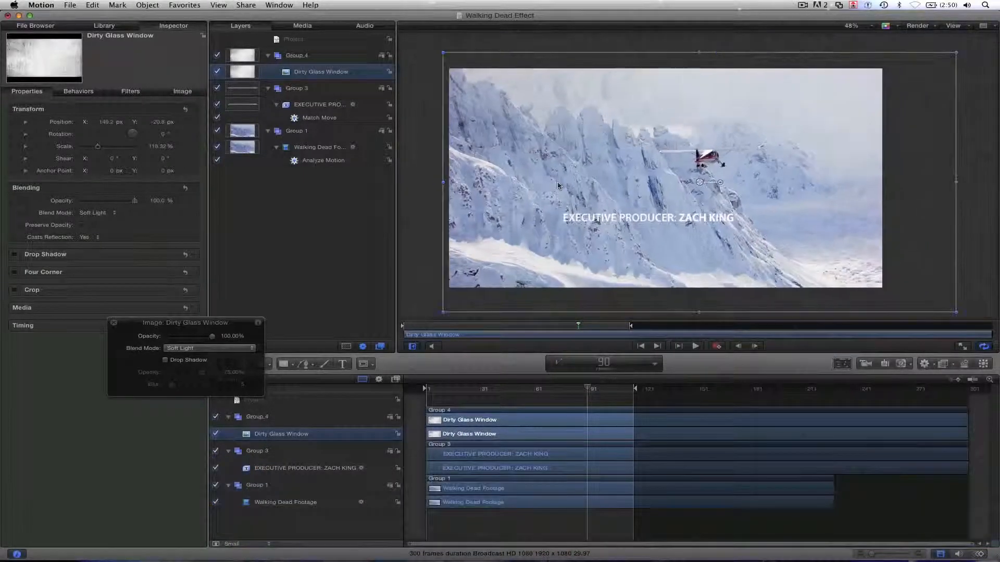
{"action": "left_click_drag", "start_coordinate": [557, 186], "coordinate": [542, 175]}
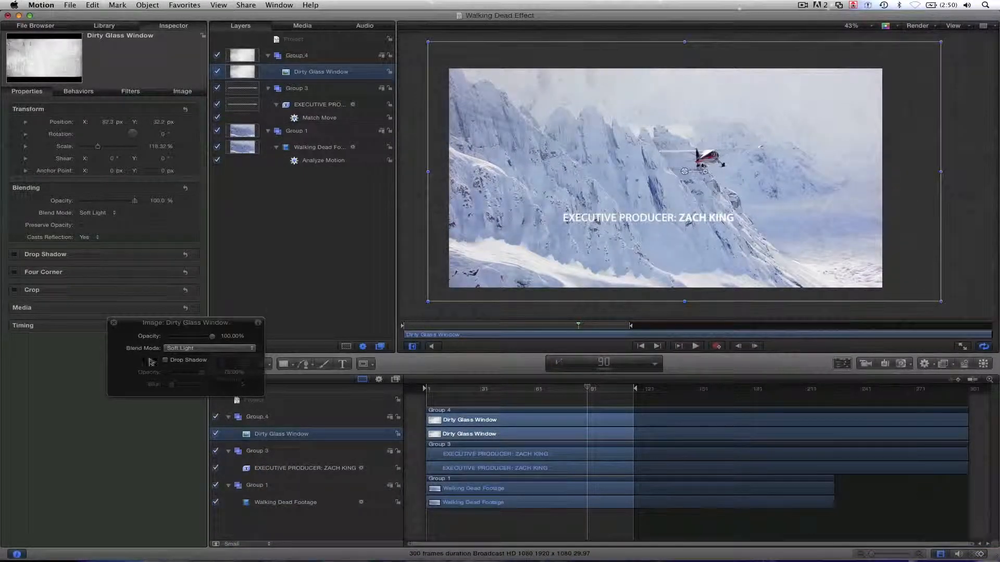
Step: Enlarge the Dirty Glass Window overlay to about 139% and place it at about X -180, Y -20 px on the first frame
{"action": "left_click_drag", "start_coordinate": [97, 148], "coordinate": [103, 150]}
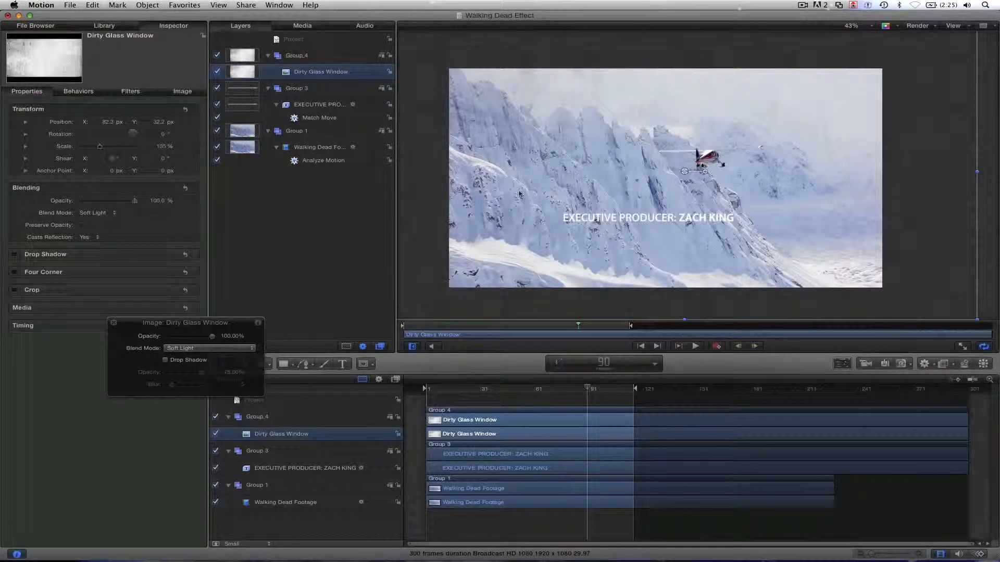
{"action": "left_click_drag", "start_coordinate": [519, 194], "coordinate": [565, 171]}
{"action": "left_click_drag", "start_coordinate": [436, 295], "coordinate": [399, 325]}
{"action": "left_click_drag", "start_coordinate": [548, 279], "coordinate": [474, 284]}
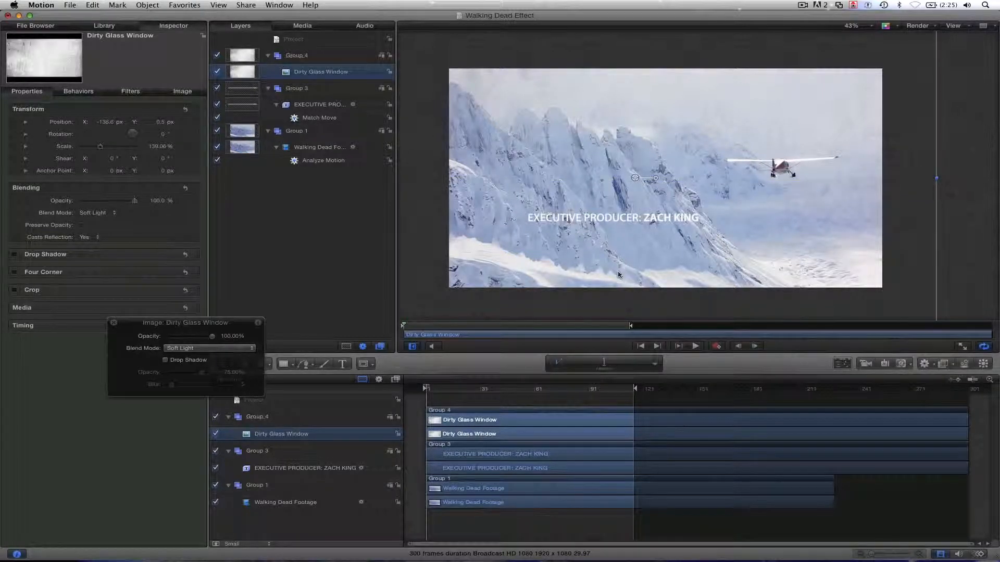
{"action": "mouse_move", "coordinate": [619, 274]}
{"action": "left_mouse_down"}
{"action": "mouse_move", "coordinate": [611, 290]}
{"action": "mouse_move", "coordinate": [607, 282]}
{"action": "left_mouse_up"}
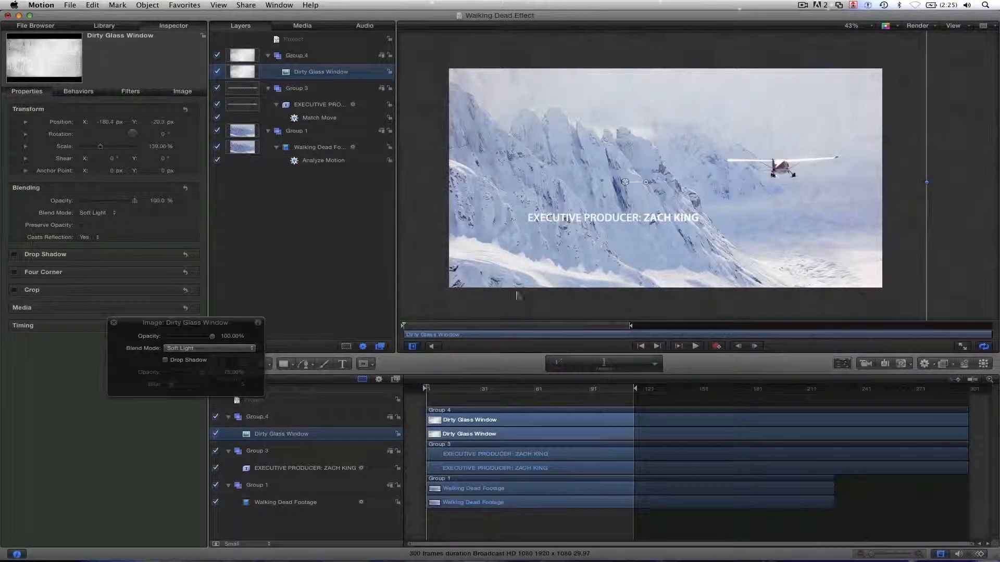
Step: Record keyframes moving the Dirty Glass Window overlay right to about X 75 px at frame 115, and play the animation from the first frame
{"action": "left_click", "coordinate": [717, 346]}
{"action": "left_click_drag", "start_coordinate": [622, 327], "coordinate": [629, 328]}
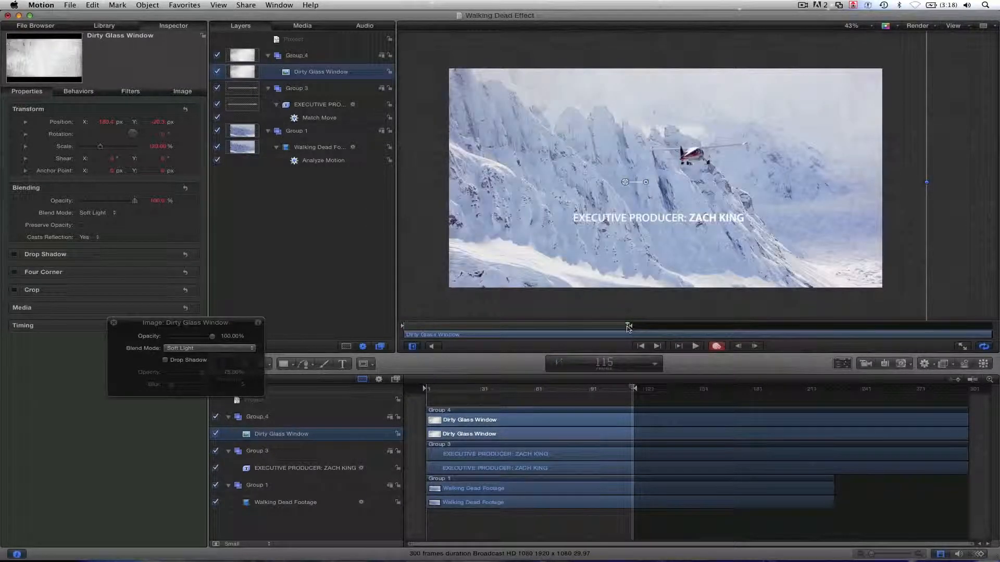
{"action": "left_click_drag", "start_coordinate": [521, 268], "coordinate": [575, 273]}
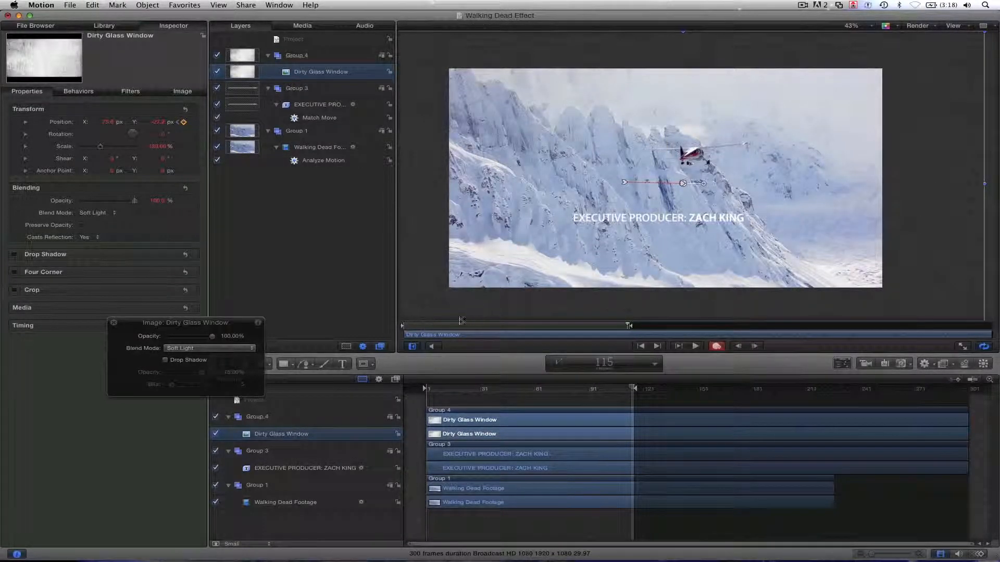
{"action": "left_click_drag", "start_coordinate": [447, 325], "coordinate": [398, 326]}
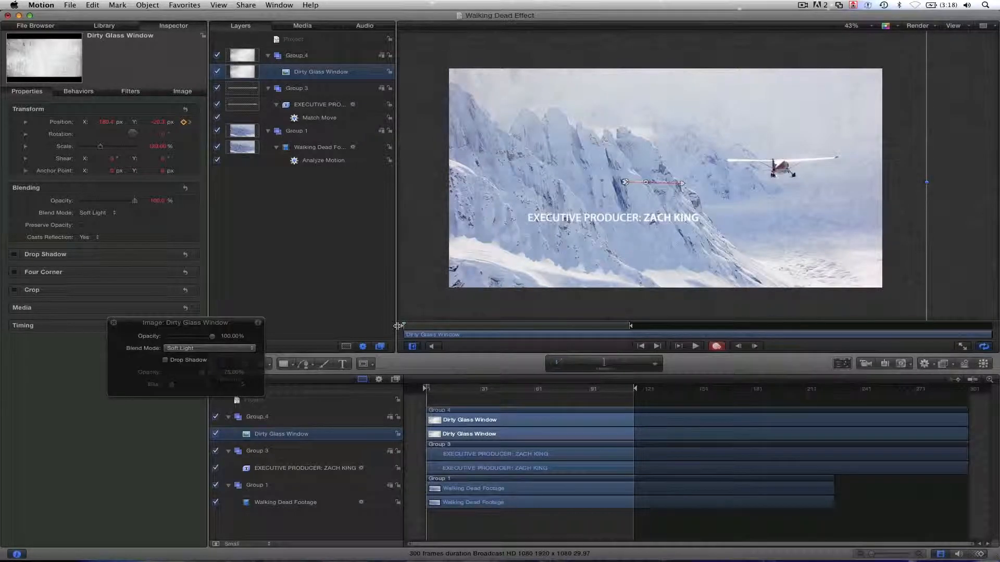
{"action": "key", "text": "space"}
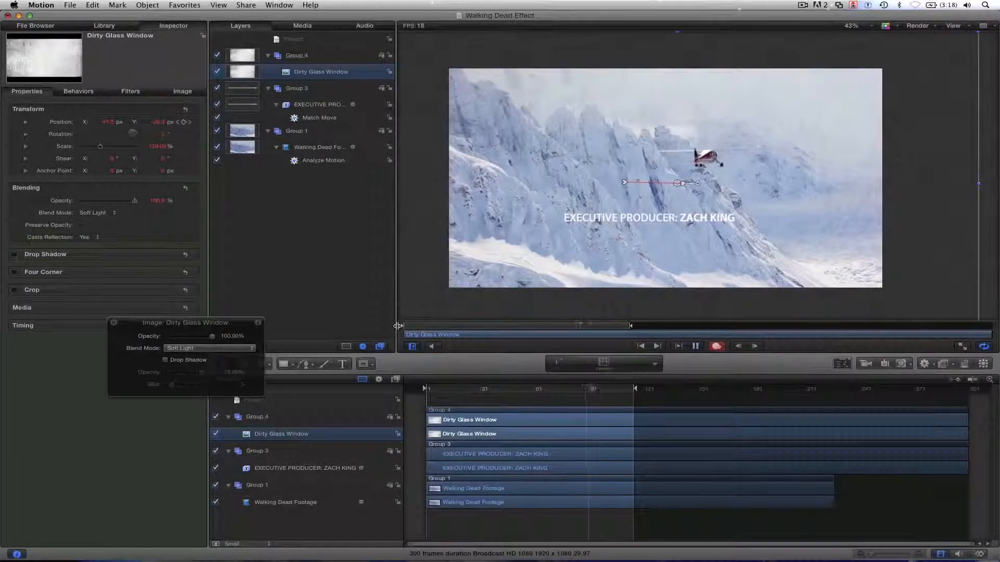
Step: Replay the Dirty Glass Window overlay animation from the first frame to check its movement
{"action": "key", "text": "space"}
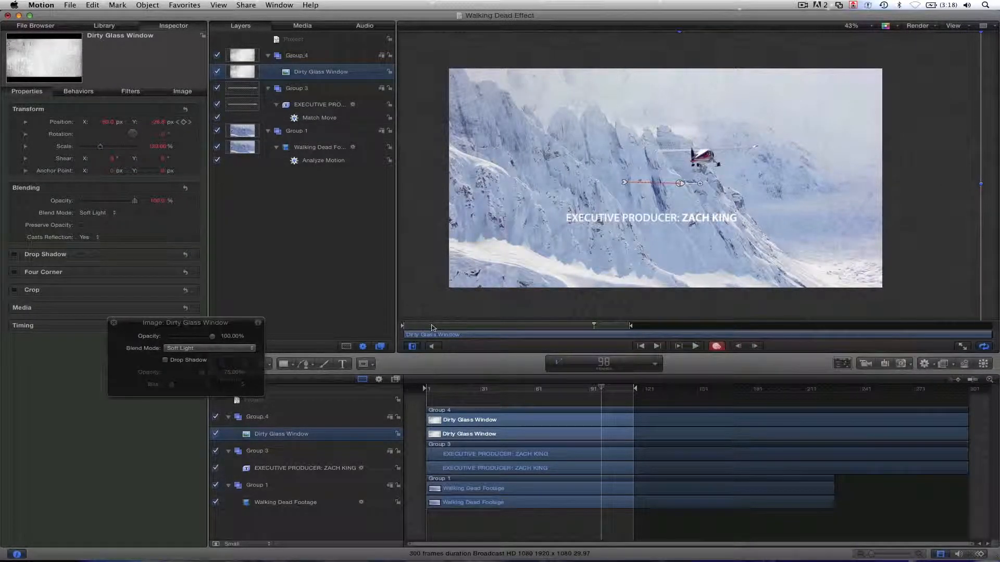
{"action": "left_click_drag", "start_coordinate": [433, 327], "coordinate": [394, 338]}
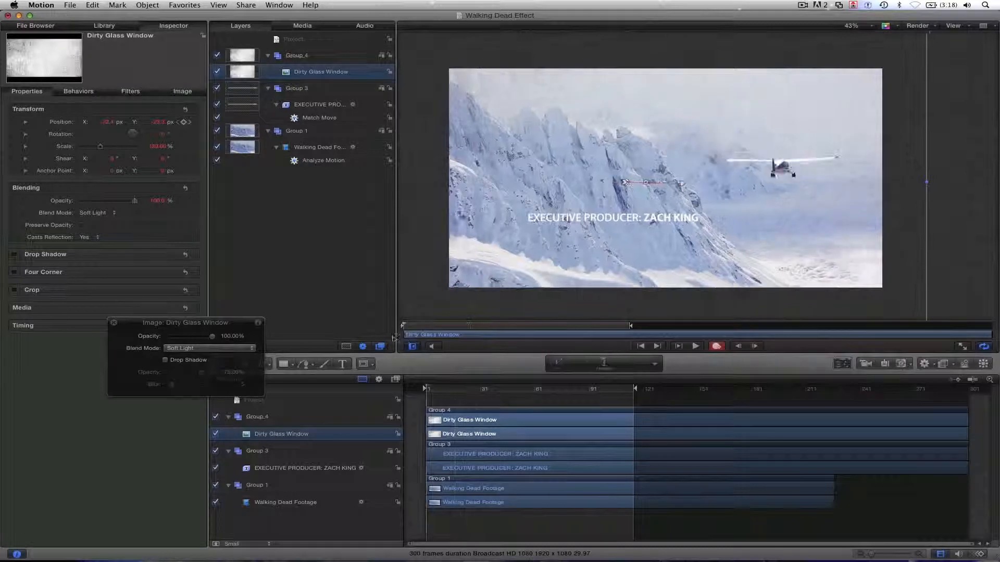
{"action": "key", "text": "space"}
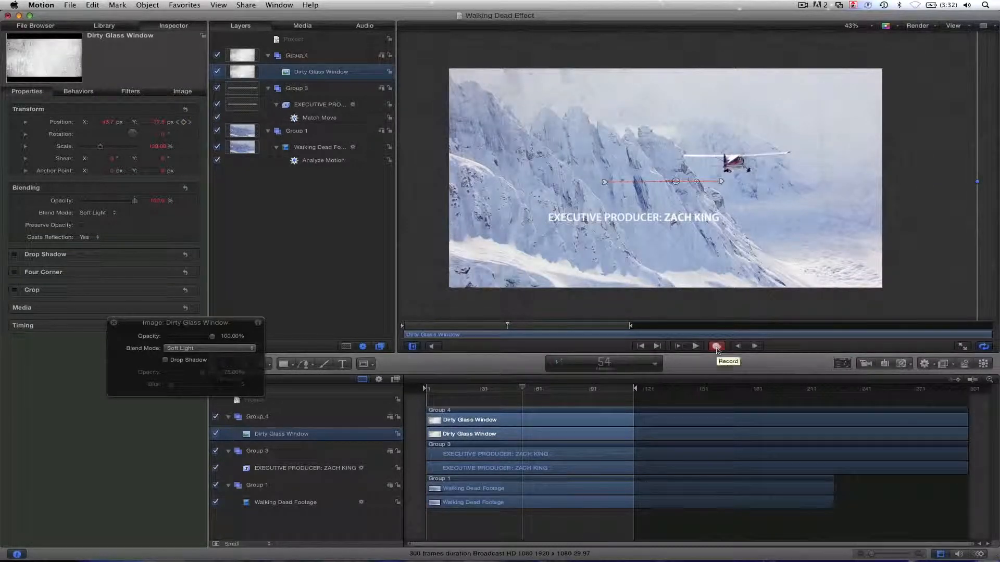
Step: Show the Dirty Glass Window's position curves in the Keyframe Editor, extend the end keyframes to about frame 200, and replay the animation with recording off
{"action": "key", "text": "super+8"}
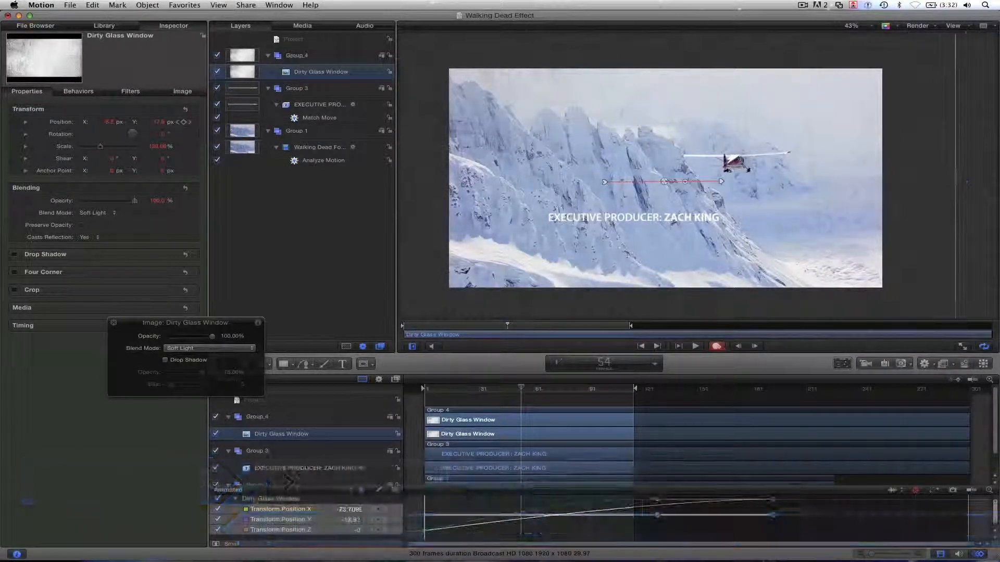
{"action": "left_click", "coordinate": [710, 538]}
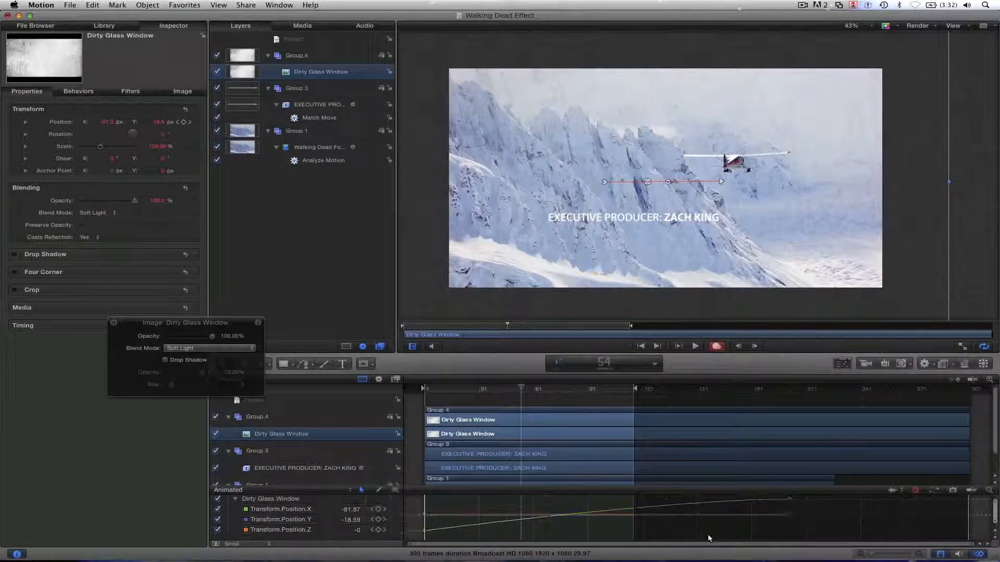
{"action": "key", "text": "Home"}
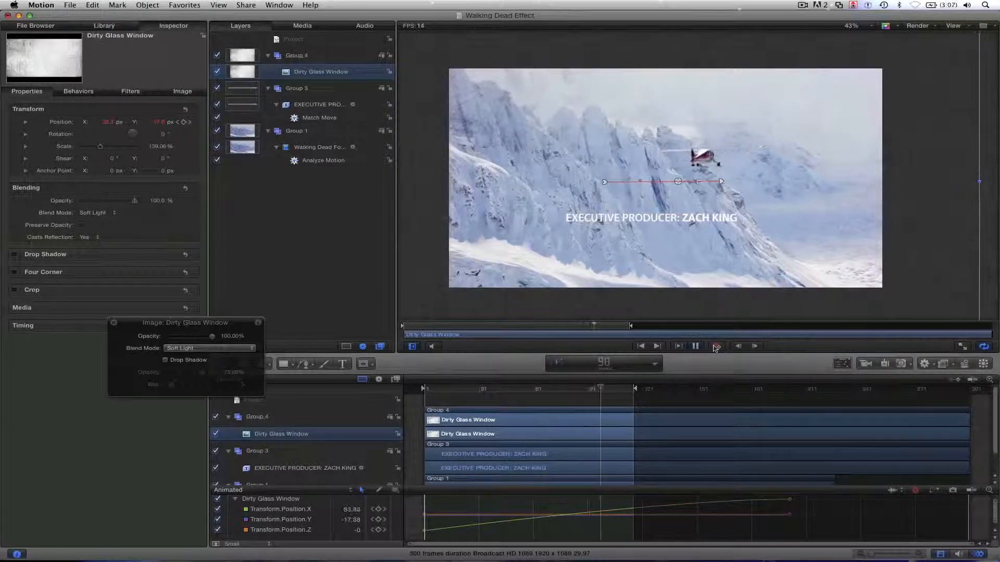
{"action": "left_click", "coordinate": [696, 347]}
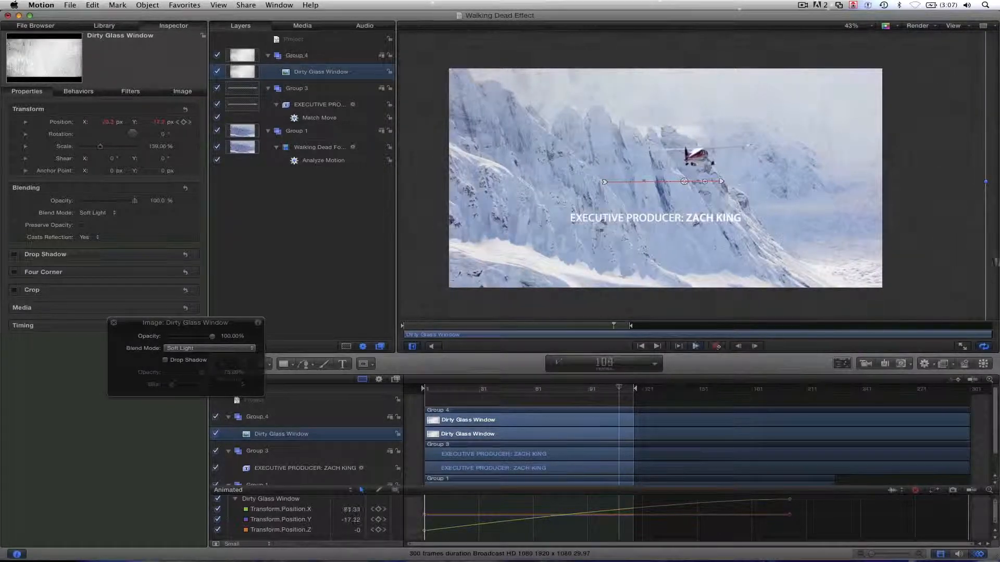
Step: Deselect the overlay and browse the Library to the Stylize category of filters
{"action": "left_click", "coordinate": [279, 217]}
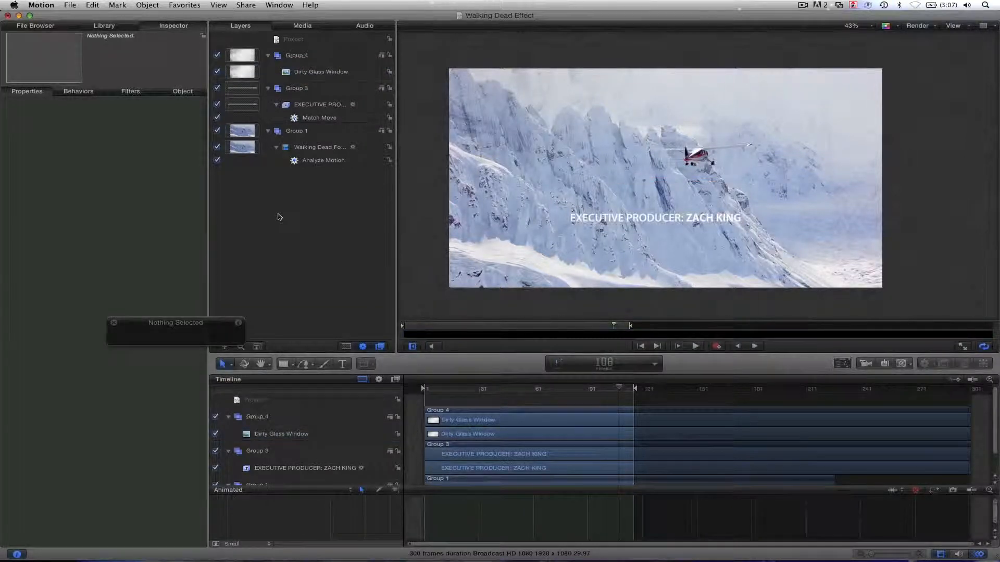
{"action": "left_click", "coordinate": [104, 25]}
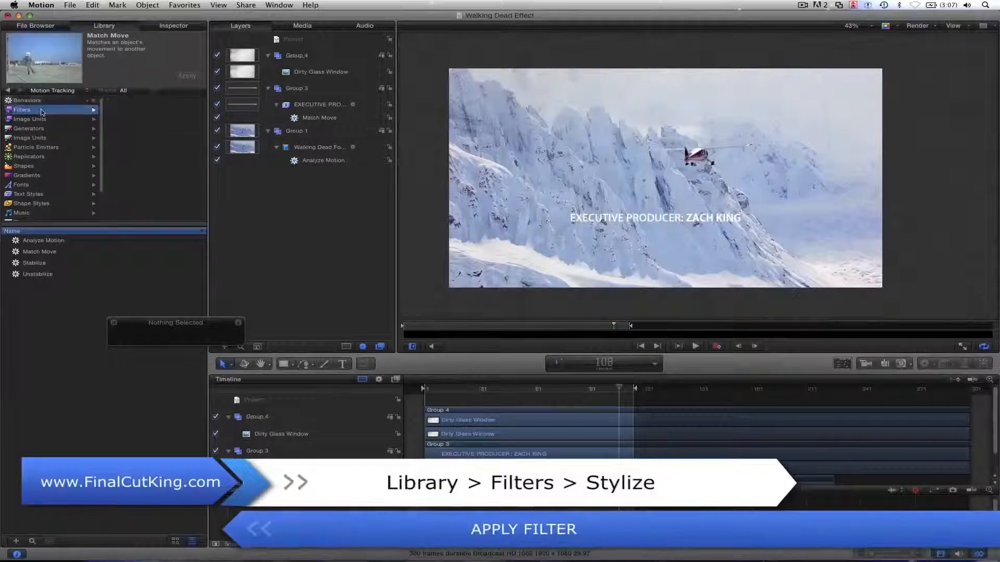
{"action": "left_click", "coordinate": [22, 110]}
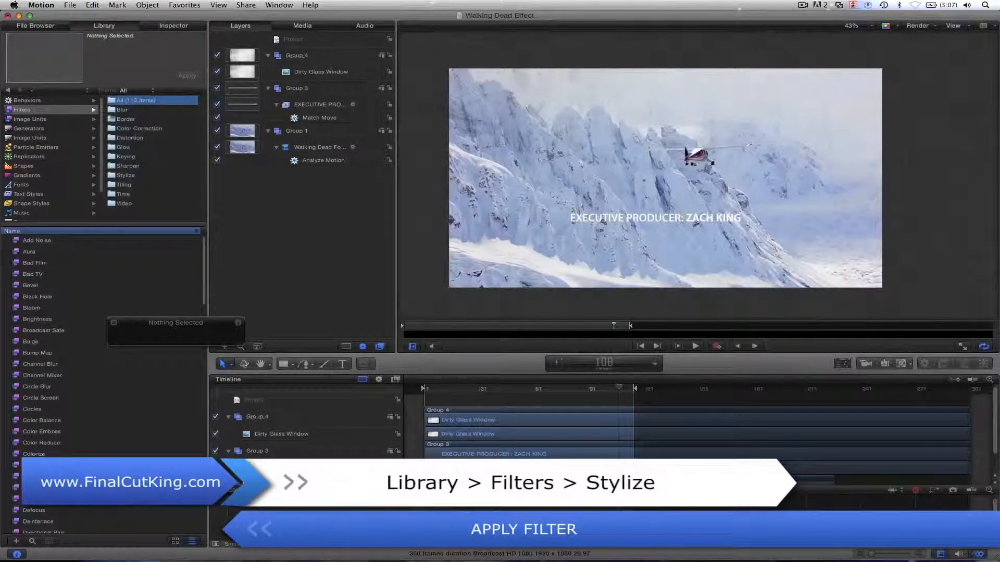
{"action": "left_click", "coordinate": [126, 176]}
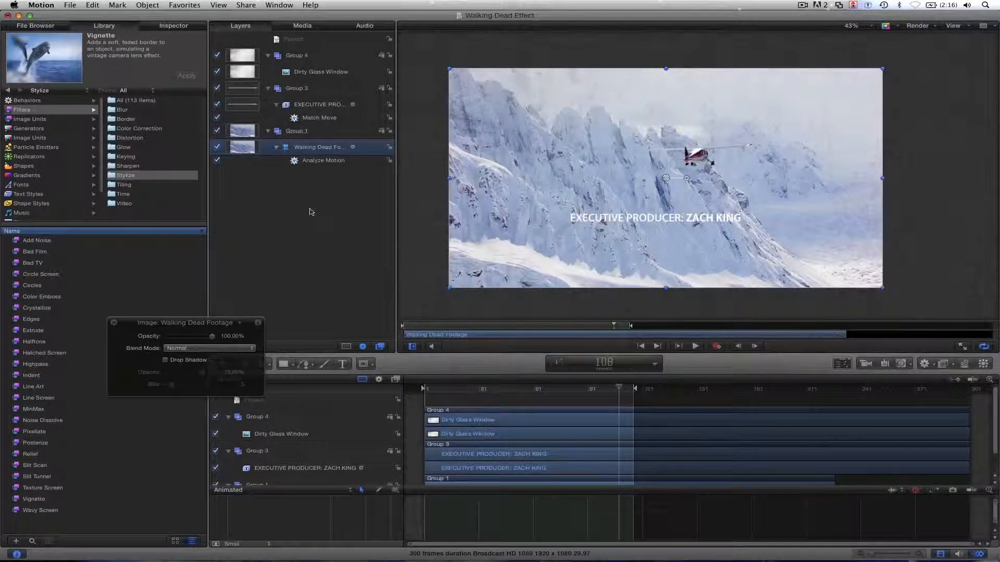
Step: Create a new empty group above the existing layers and rename it All
{"action": "left_click", "coordinate": [294, 204]}
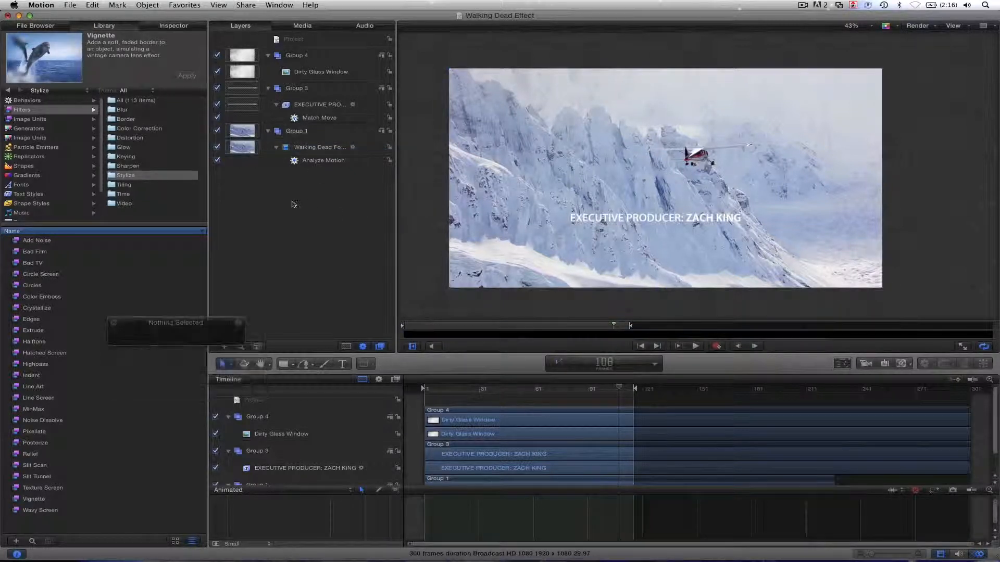
{"action": "right_click", "coordinate": [292, 201]}
{"action": "left_click", "coordinate": [300, 204]}
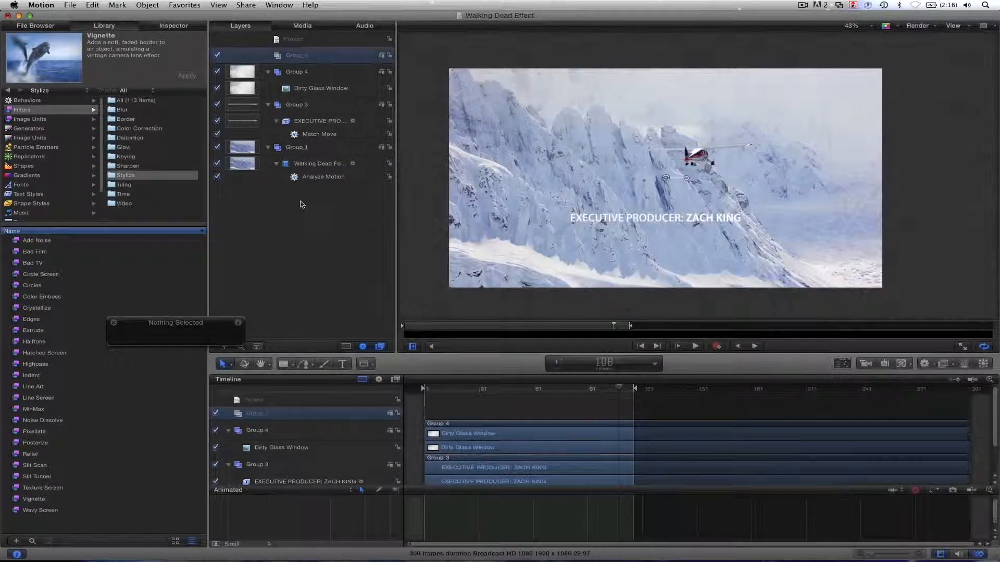
{"action": "double_click", "coordinate": [293, 56]}
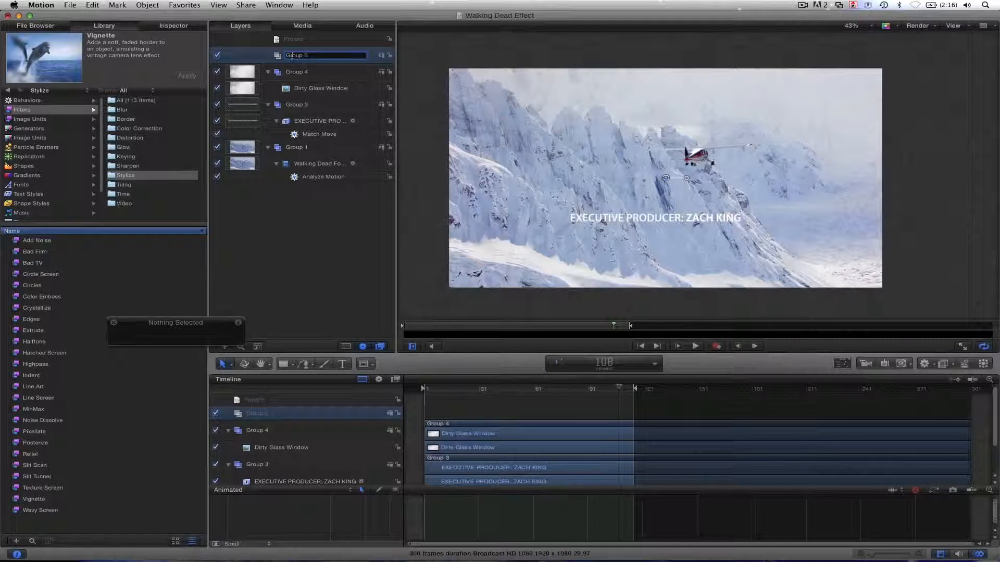
{"action": "key", "text": "super+a"}
{"action": "type", "text": "All"}
{"action": "key", "text": "Return"}
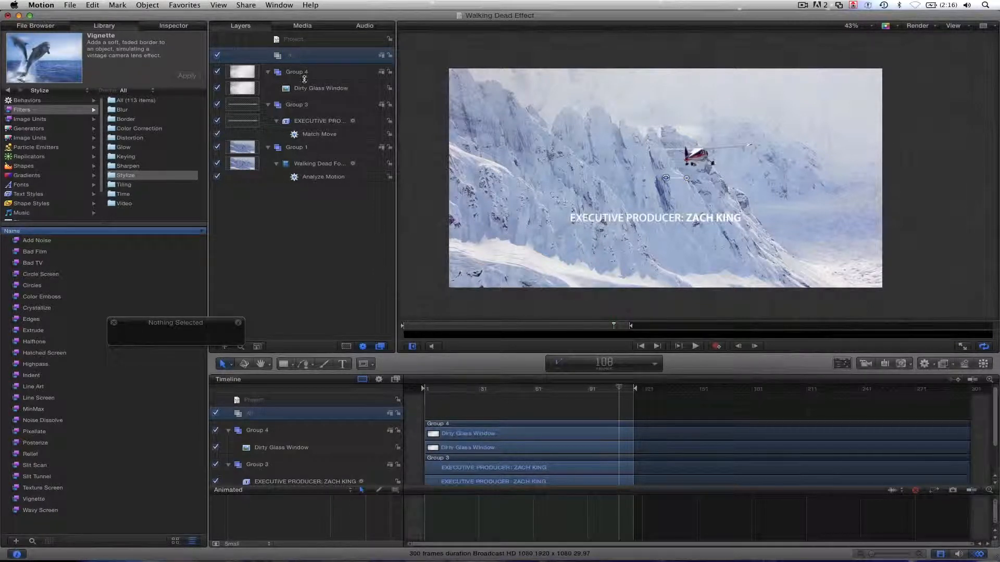
Step: Move Group 4, Group 3 and Group 1 with all their contents into the All group, and collapse it
{"action": "left_click", "coordinate": [305, 77]}
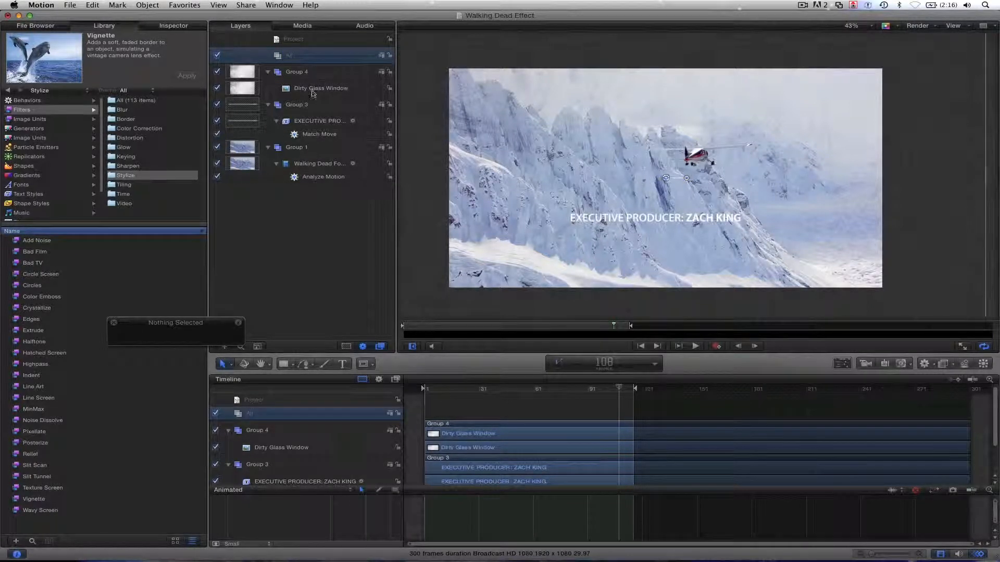
{"action": "left_click", "coordinate": [320, 176], "text": "shift"}
{"action": "left_click_drag", "start_coordinate": [303, 72], "coordinate": [304, 59]}
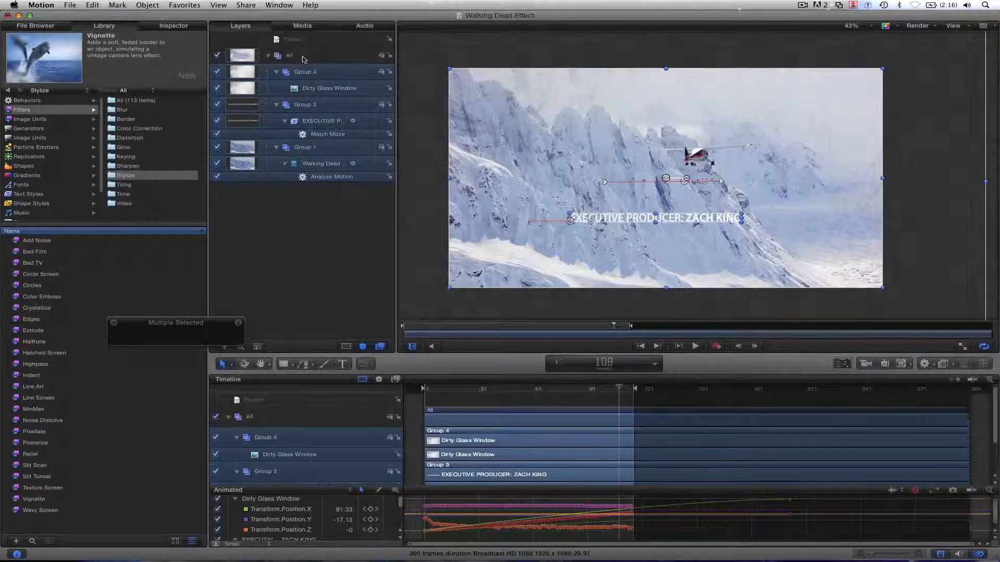
{"action": "left_click", "coordinate": [266, 56]}
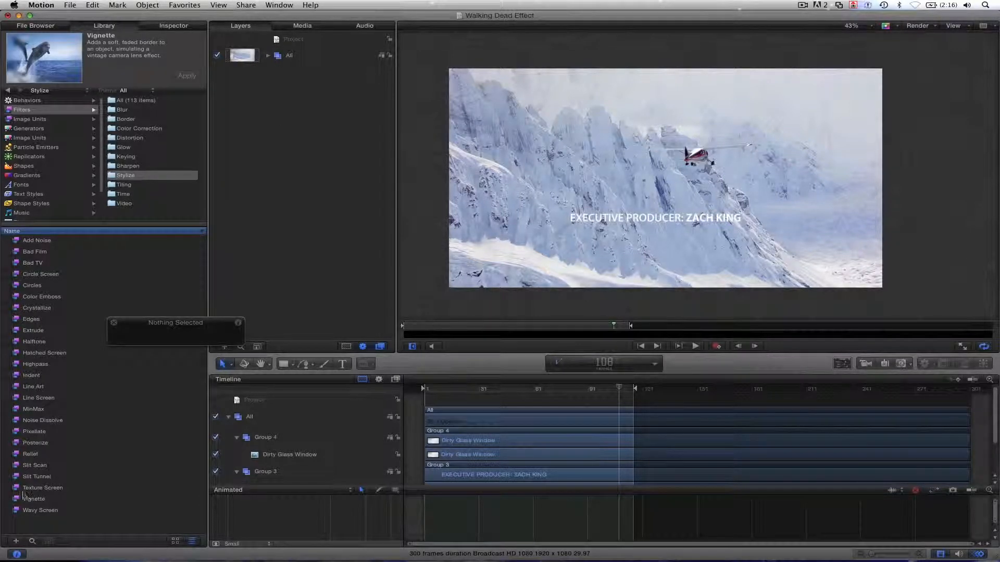
Step: Apply the Vignette filter to the All group and adjust it to a size of about 0.91 and a falloff of about 0.21
{"action": "left_click_drag", "start_coordinate": [30, 506], "coordinate": [311, 56]}
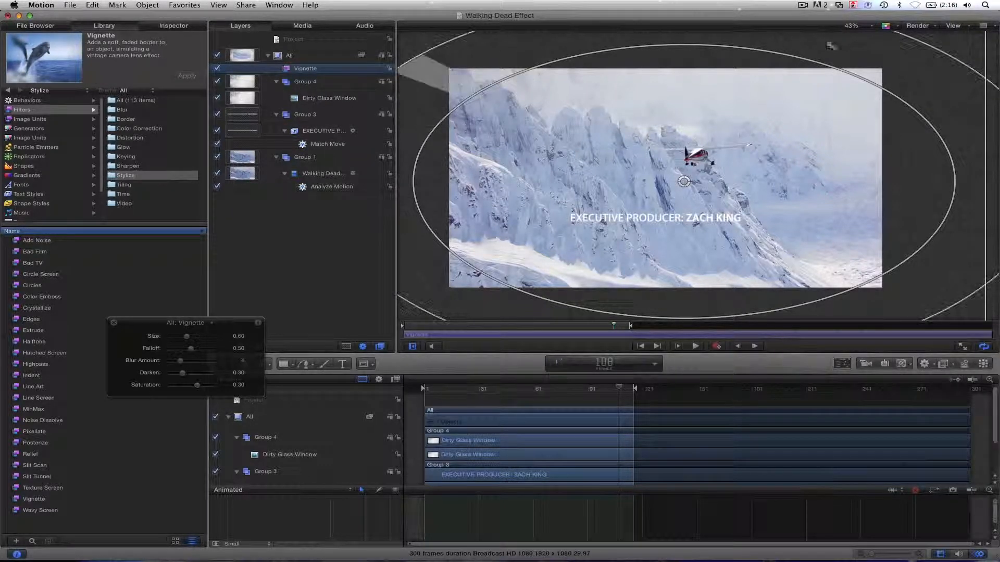
{"action": "left_click_drag", "start_coordinate": [938, 135], "coordinate": [817, 148]}
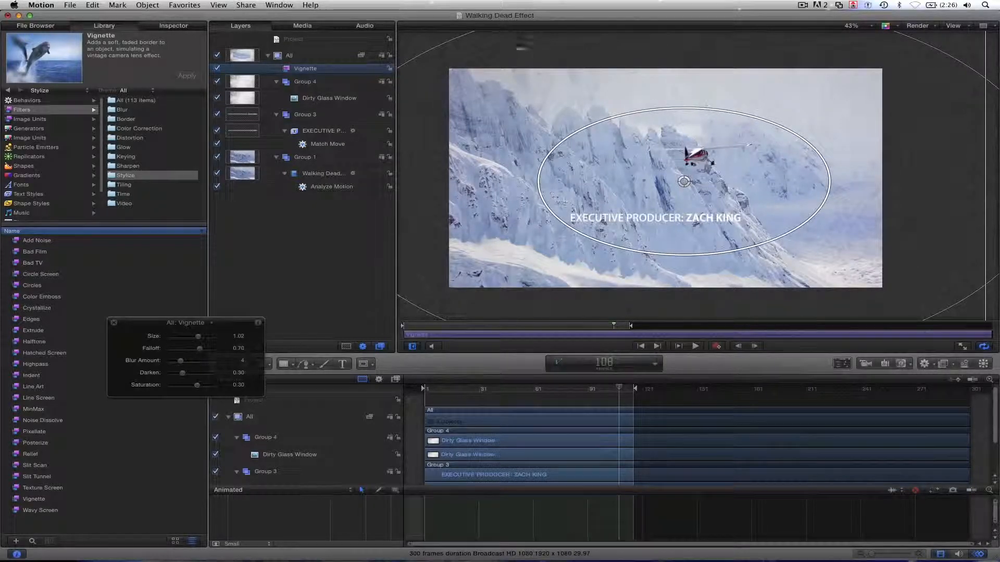
{"action": "left_click_drag", "start_coordinate": [474, 78], "coordinate": [508, 100]}
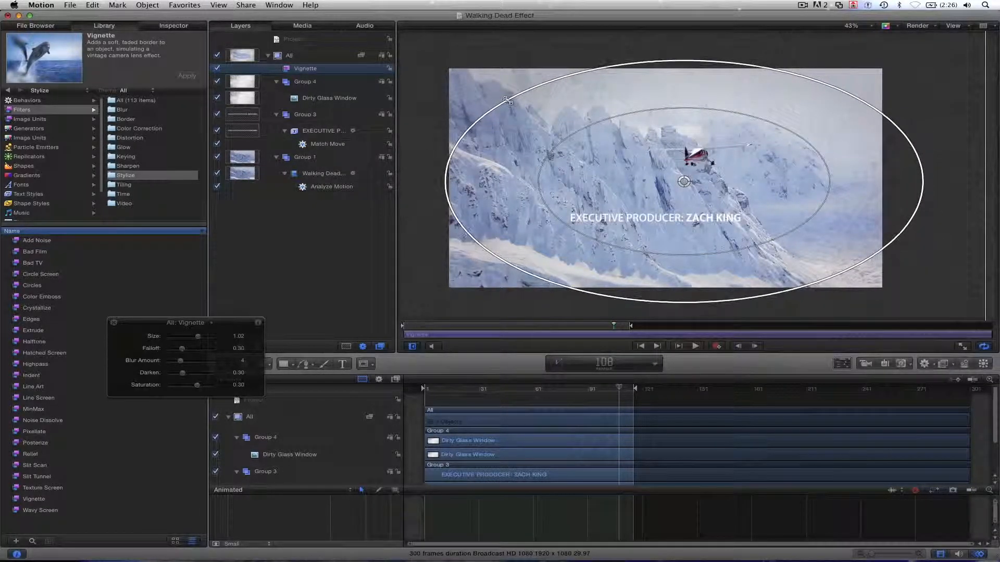
{"action": "left_click_drag", "start_coordinate": [567, 138], "coordinate": [532, 125]}
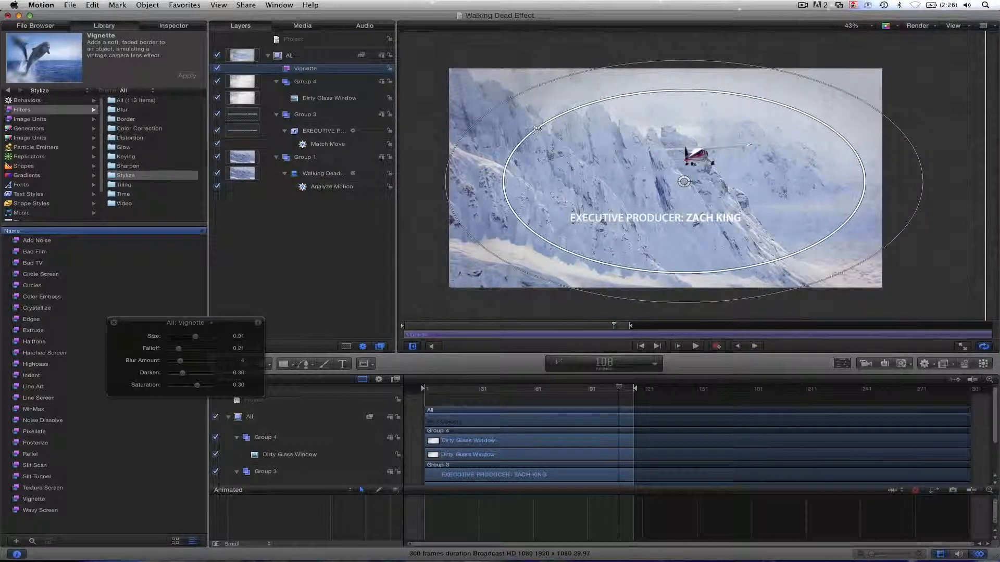
{"action": "left_click", "coordinate": [336, 56]}
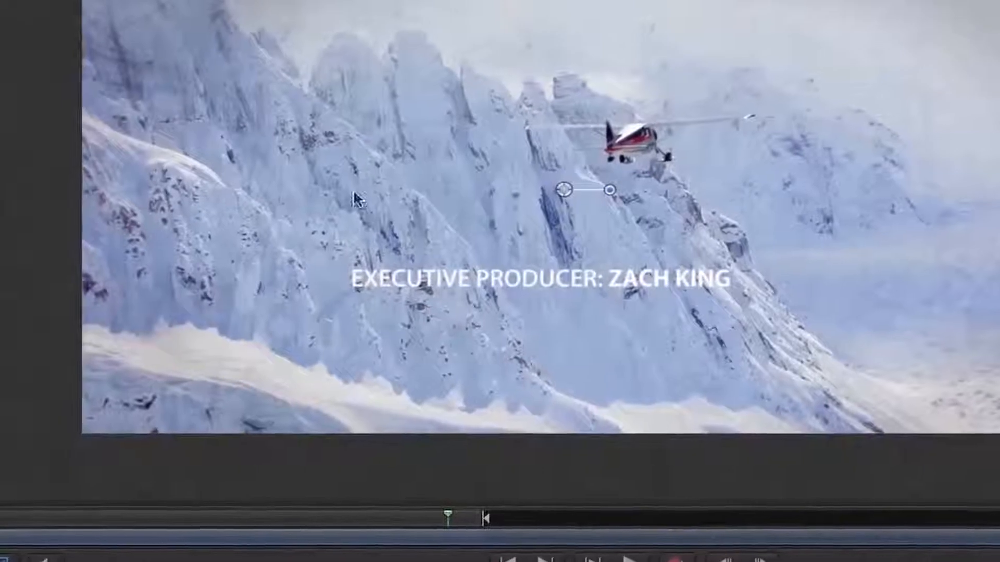
{"action": "left_click_drag", "start_coordinate": [477, 279], "coordinate": [297, 362]}
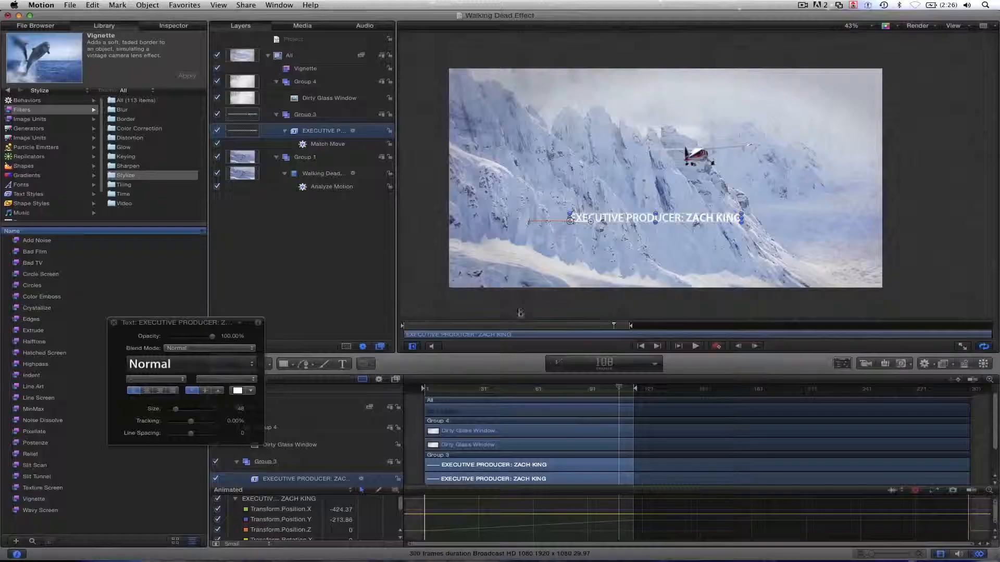
{"action": "left_click", "coordinate": [479, 292]}
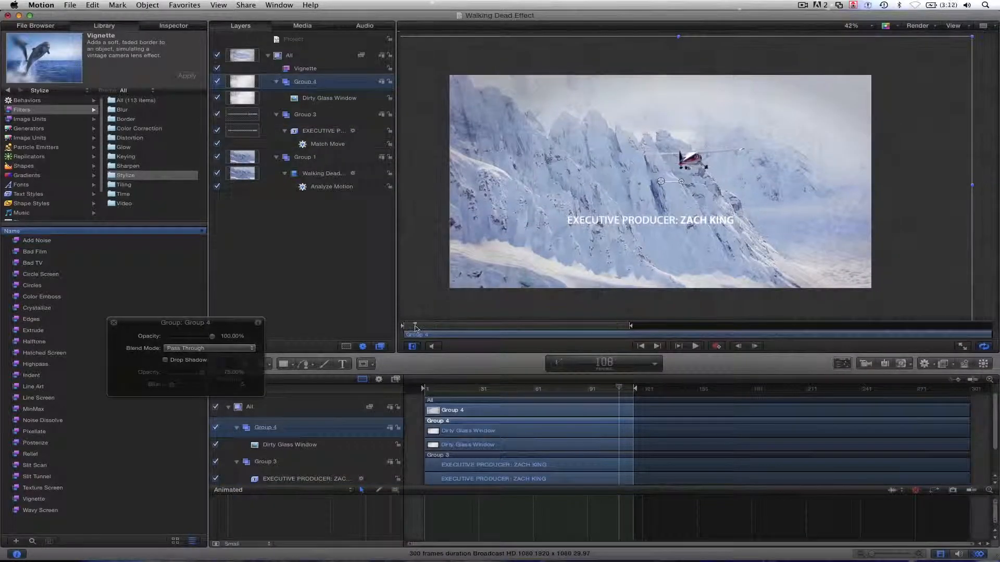
Step: Fit the canvas to the window and preview the composition from the first frame, including in full-screen view
{"action": "left_click", "coordinate": [406, 327]}
{"action": "key", "text": "shift+z"}
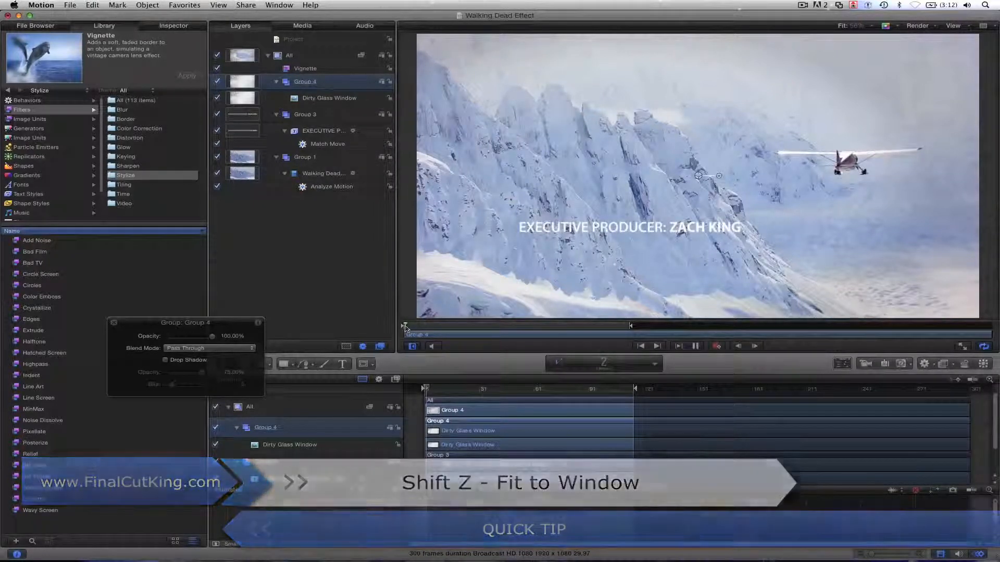
{"action": "key", "text": "space"}
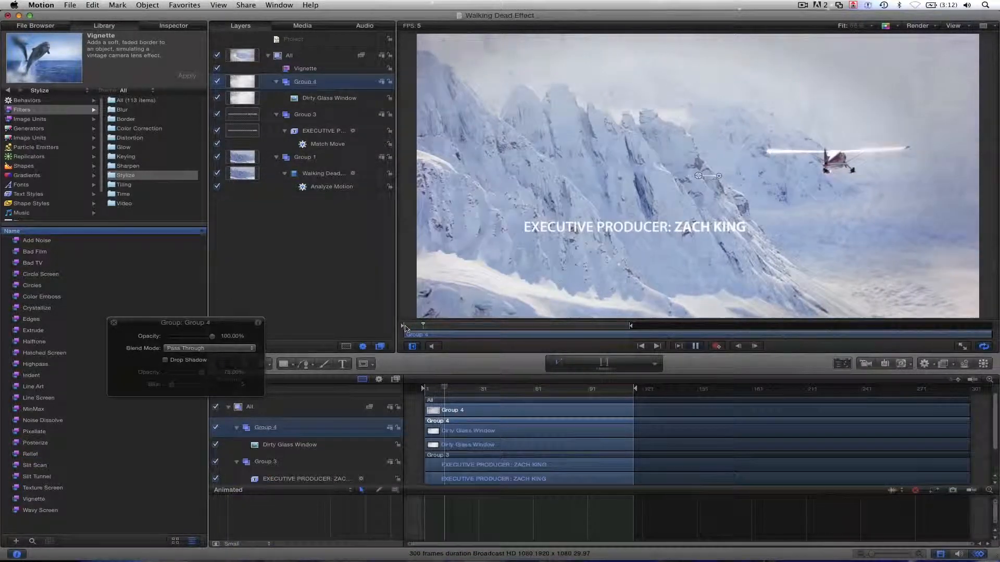
{"action": "key", "text": "F8"}
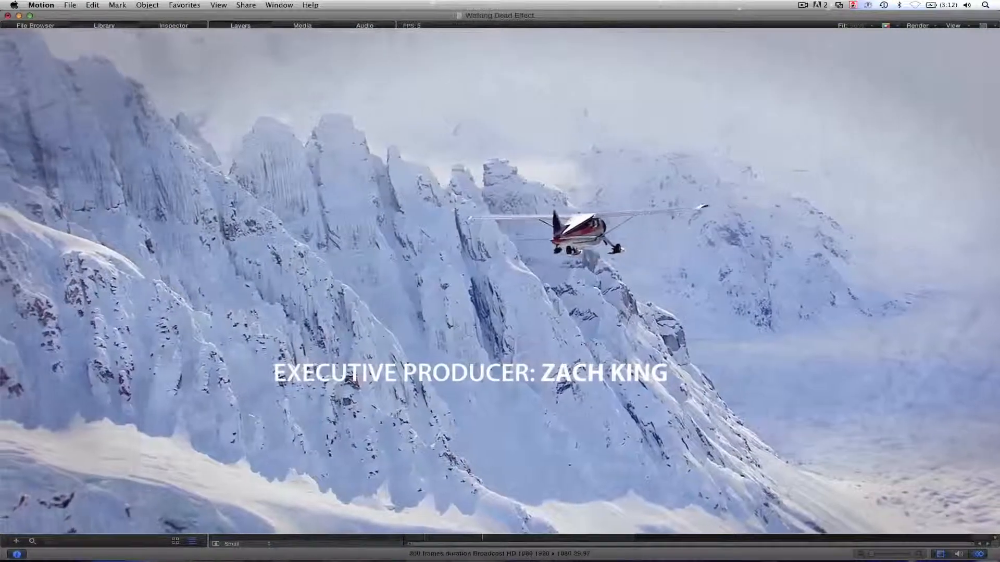
{"action": "key", "text": "space"}
{"action": "key", "text": "F8"}
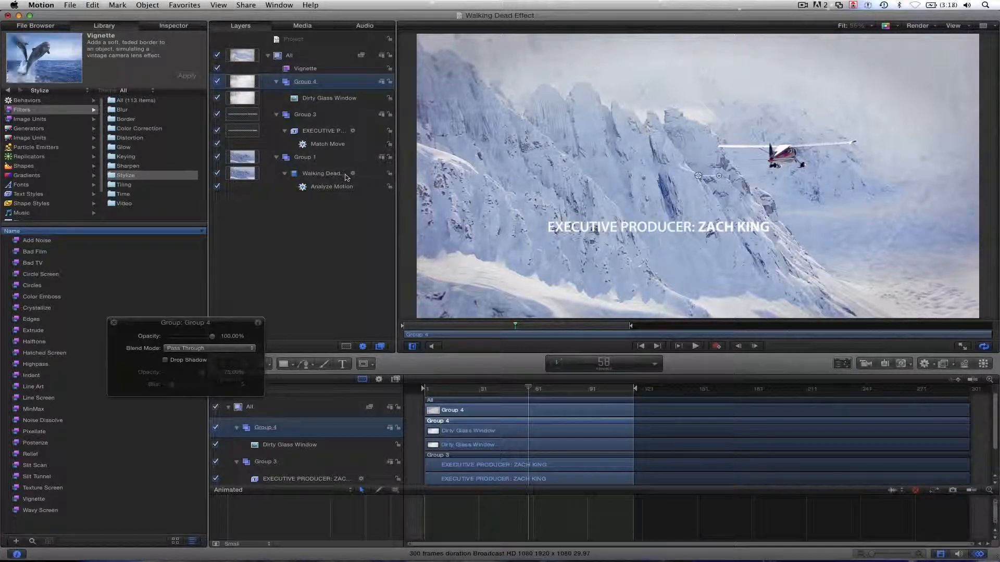
Step: Select the Dirty Glass Window layer inside Group 4
{"action": "left_click", "coordinate": [340, 102]}
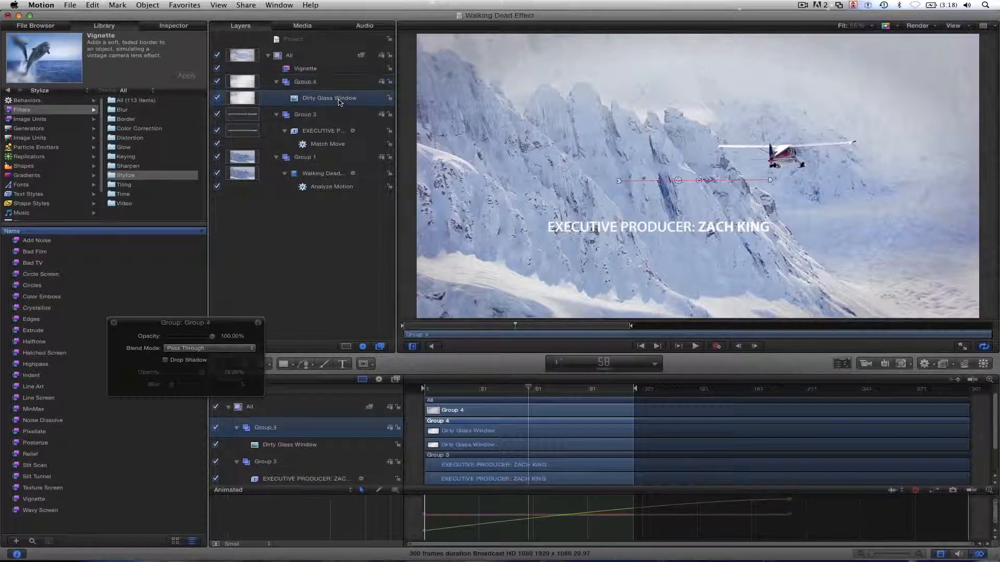